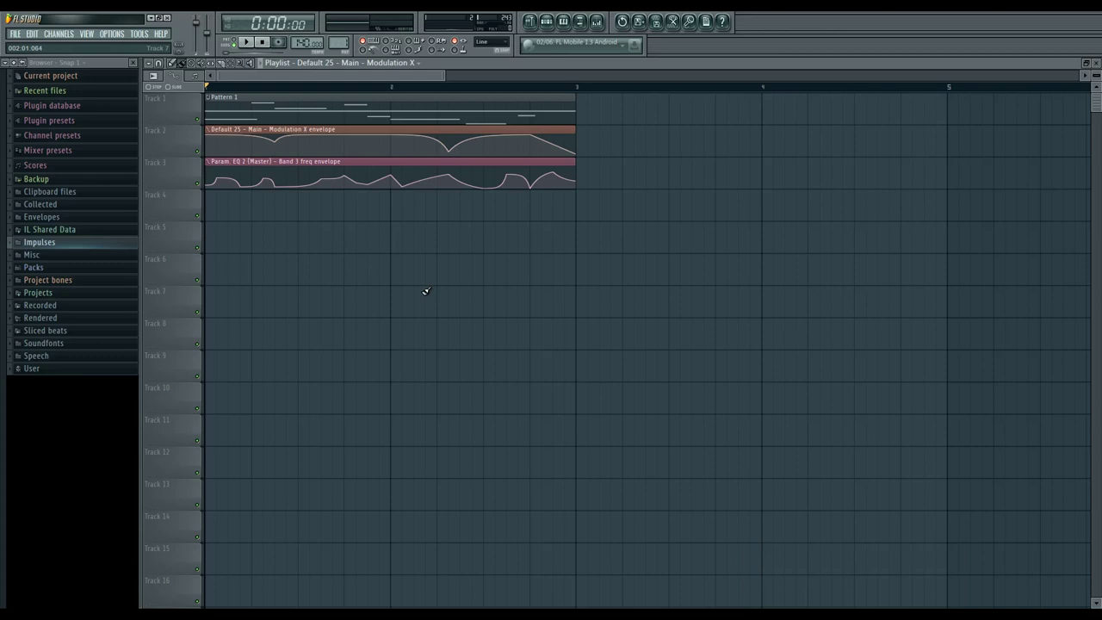
# Audition the project, then open Sytrus on Default 25 and move the Pattern 1 rack to the right
pyautogui.press('space')
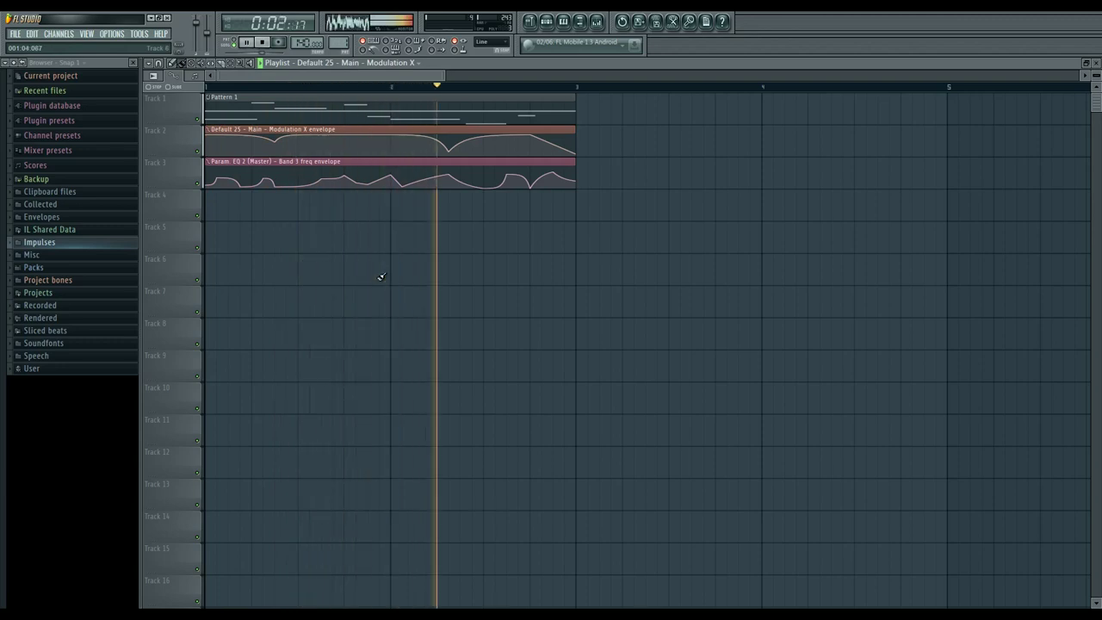
pyautogui.press('space')
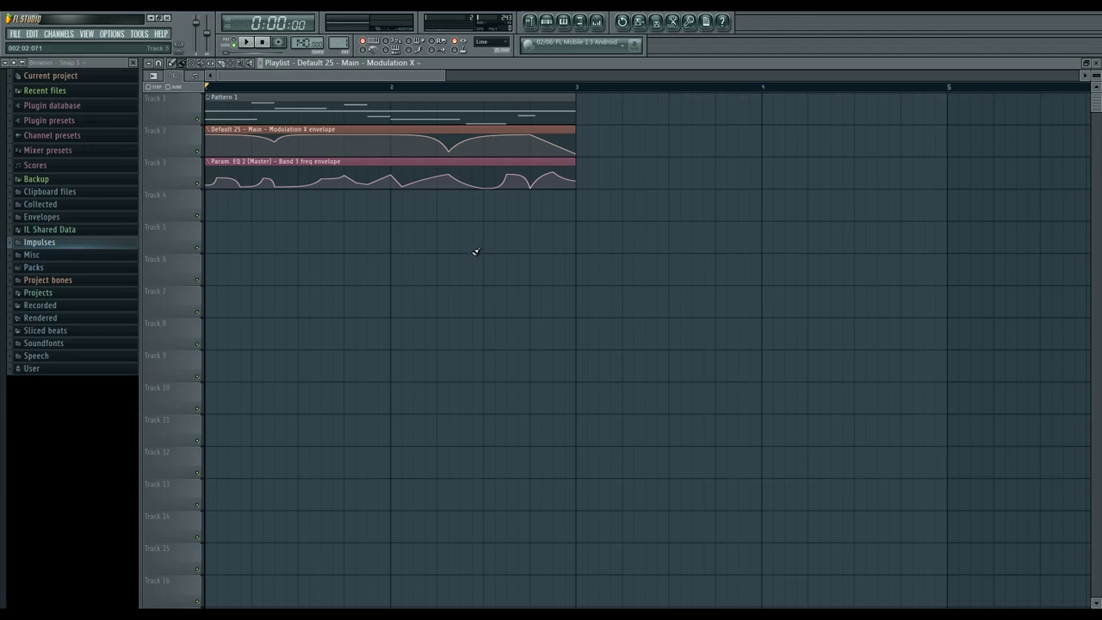
pyautogui.click(549, 24)
pyautogui.click(431, 243)
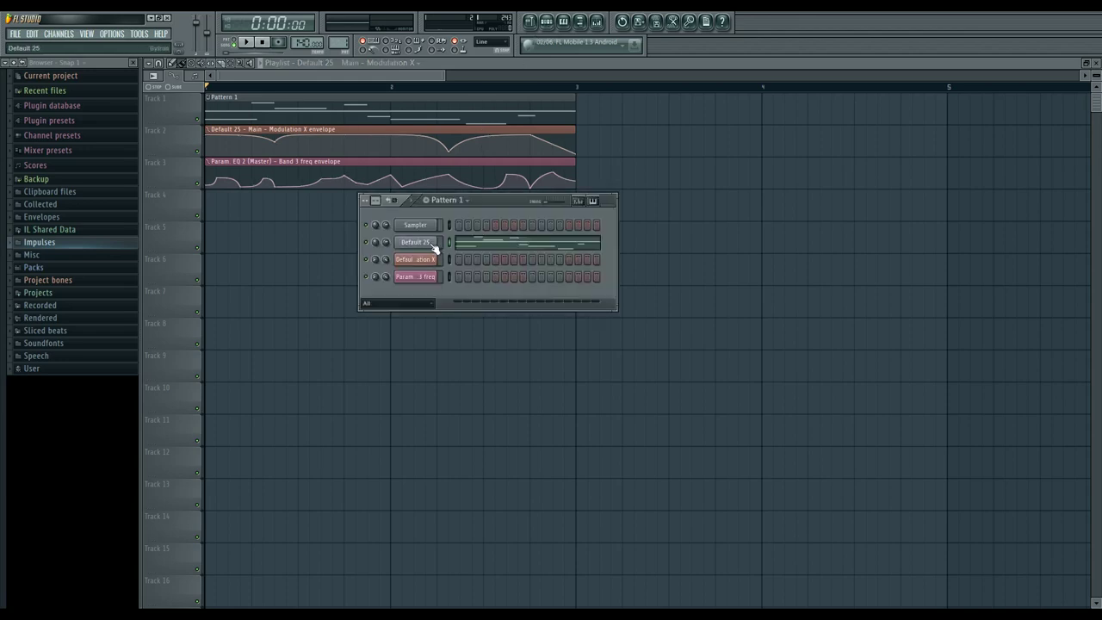
pyautogui.moveTo(512, 210); pyautogui.dragTo(852, 299)
pyautogui.moveTo(544, 260); pyautogui.dragTo(521, 283)
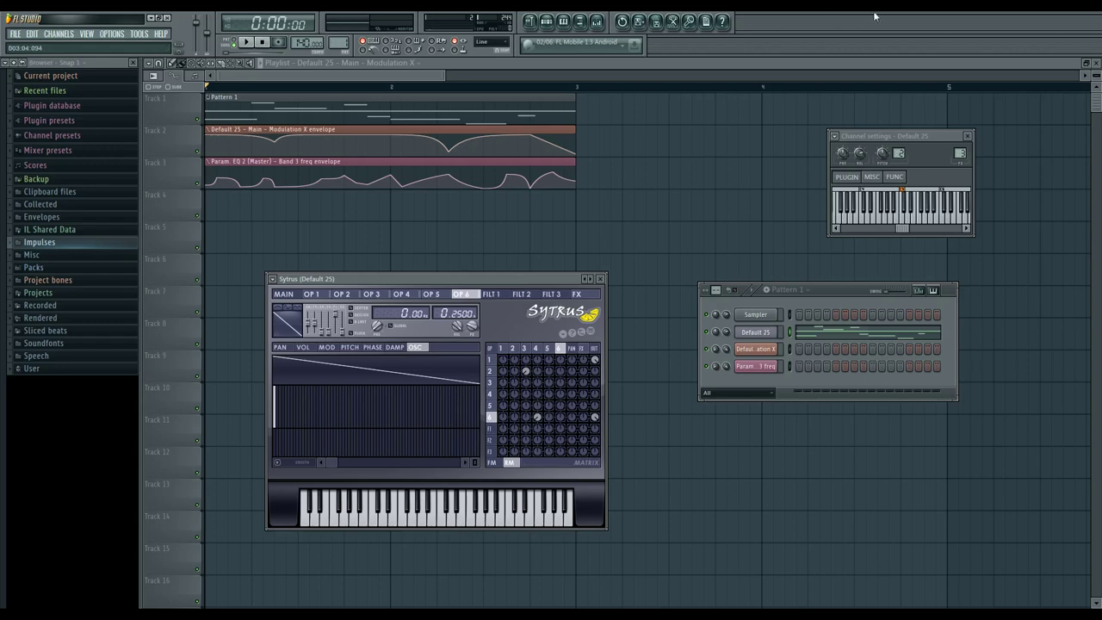
# Open the Mixer on Insert 3 with F9, start playback, and arrange the Mixer and Sytrus windows
pyautogui.press('F9')
pyautogui.press('space')
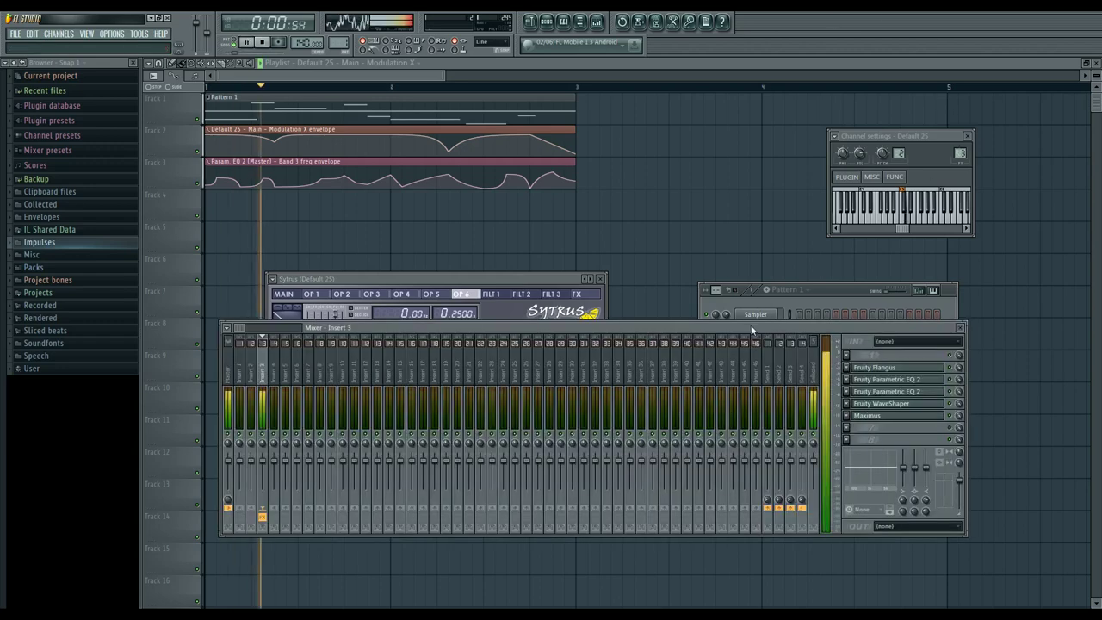
pyautogui.moveTo(751, 325)
pyautogui.mouseDown()
pyautogui.moveTo(723, 314)
pyautogui.moveTo(741, 322)
pyautogui.mouseUp()
pyautogui.click(594, 309)
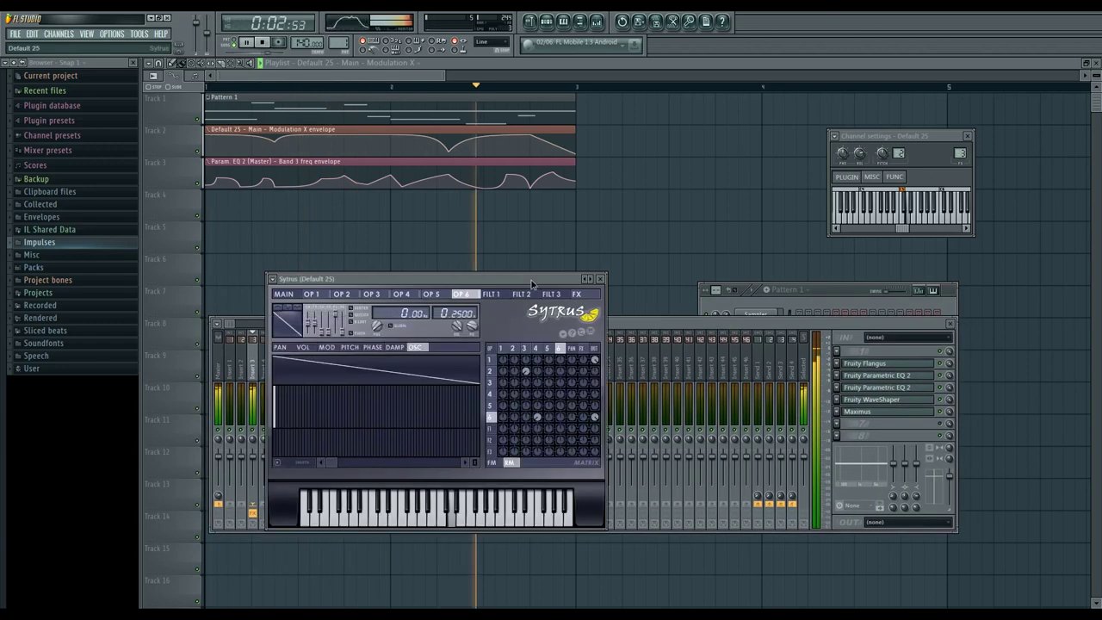
pyautogui.moveTo(549, 285); pyautogui.dragTo(540, 265)
pyautogui.moveTo(620, 320)
pyautogui.mouseDown()
pyautogui.moveTo(644, 323)
pyautogui.moveTo(625, 343)
pyautogui.moveTo(622, 330)
pyautogui.mouseUp()
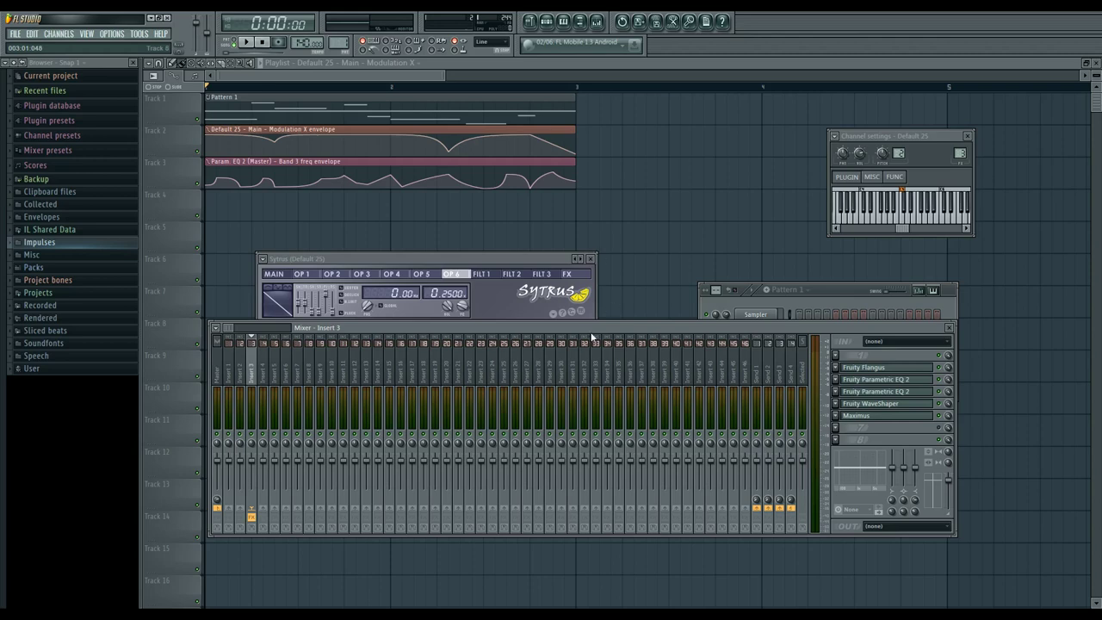
pyautogui.moveTo(596, 331)
pyautogui.mouseDown()
pyautogui.moveTo(600, 383)
pyautogui.moveTo(608, 333)
pyautogui.mouseUp()
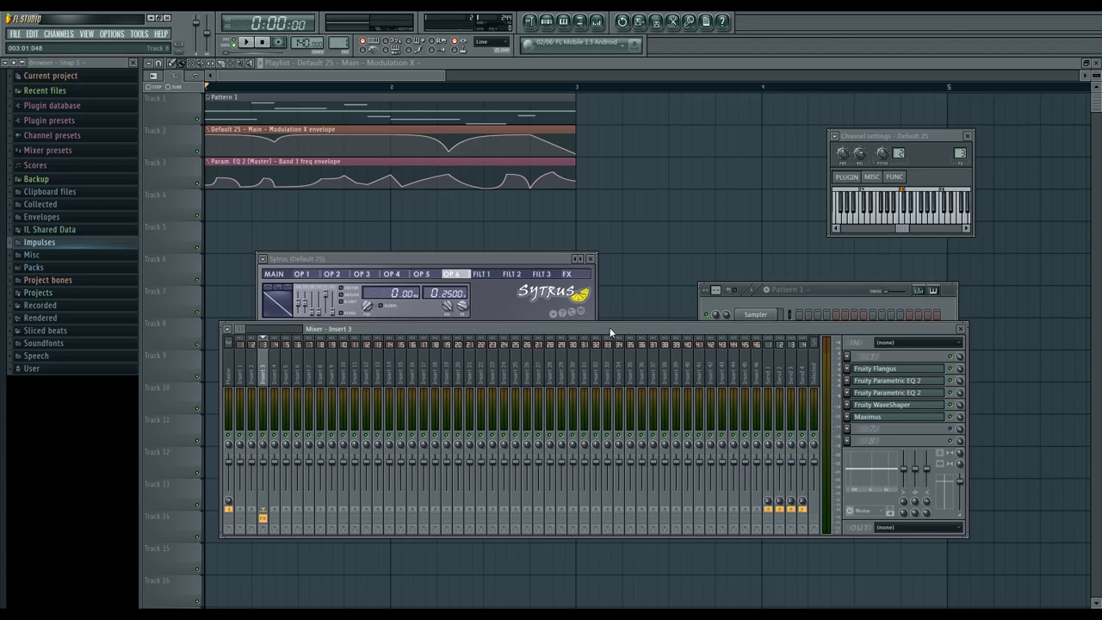
pyautogui.moveTo(610, 329); pyautogui.dragTo(609, 327)
# Expand Sytrus to its full editor and compare operators 1, 2 and 3, ending on OP 3
pyautogui.click(581, 311)
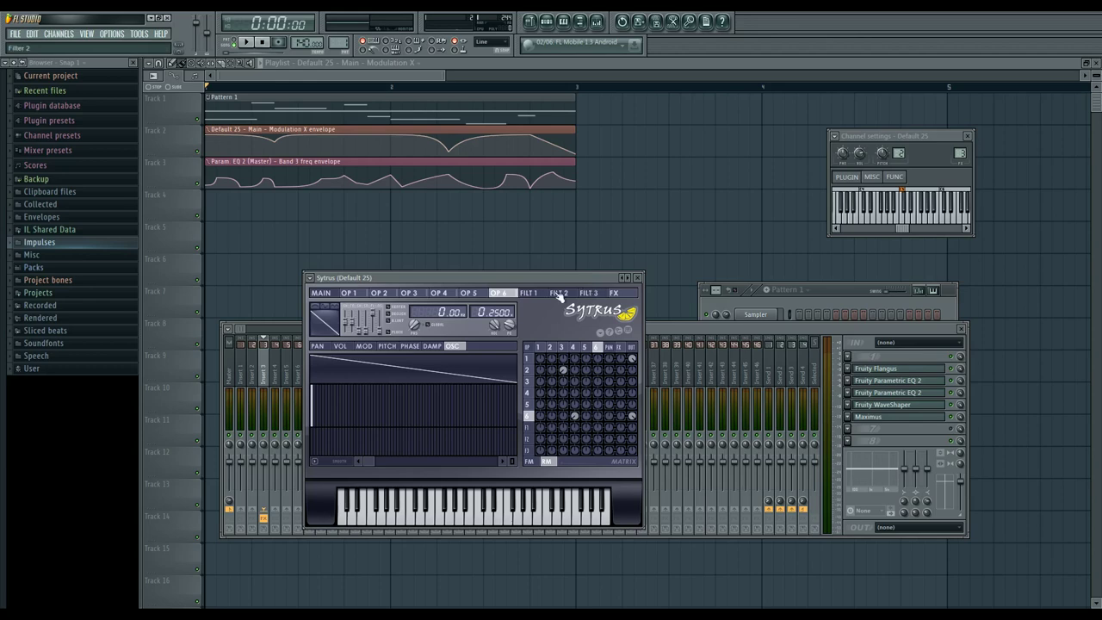
pyautogui.click(546, 347)
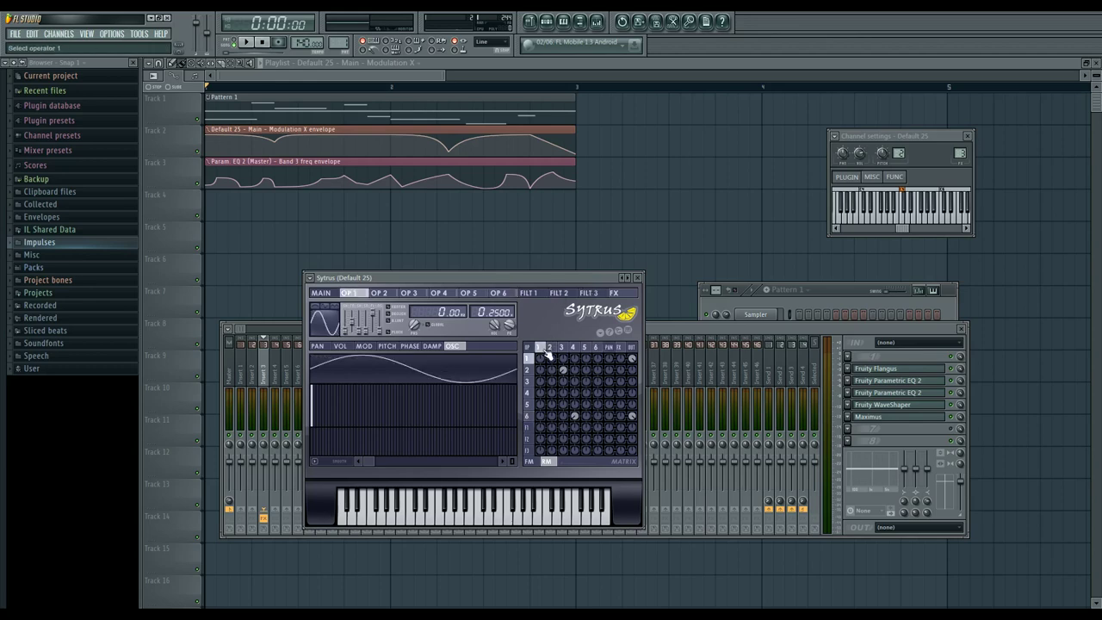
pyautogui.click(553, 348)
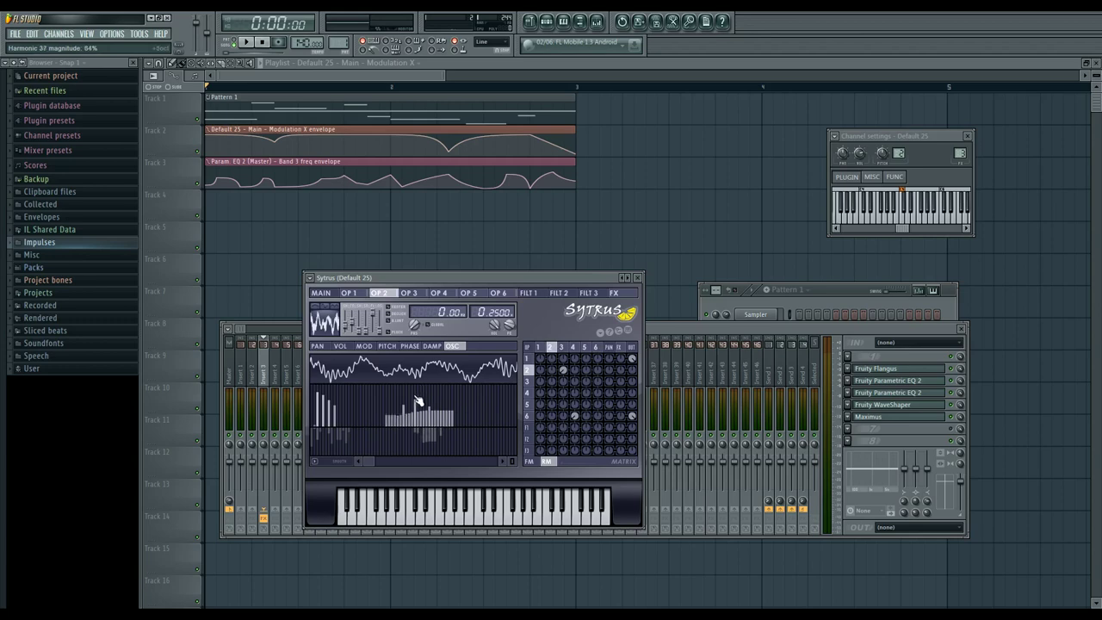
pyautogui.click(561, 348)
pyautogui.click(558, 348)
pyautogui.click(561, 348)
pyautogui.click(558, 348)
pyautogui.click(562, 347)
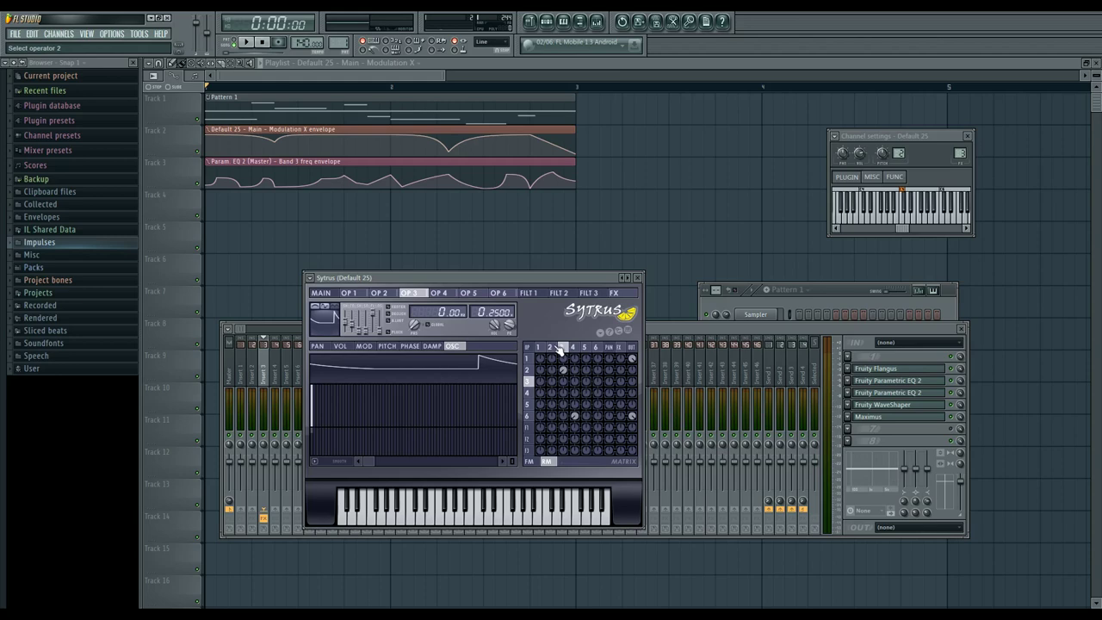
# Change operator 3's waveform tension and harmonic 1 phase, then play and stop the song
pyautogui.click(552, 348)
pyautogui.click(561, 348)
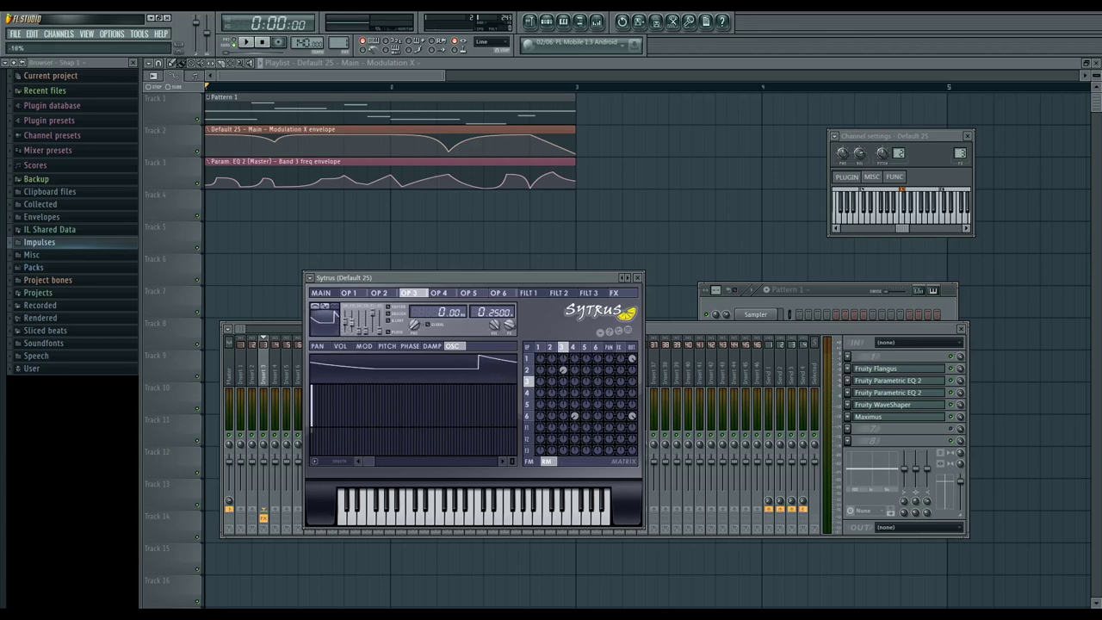
pyautogui.moveTo(356, 332); pyautogui.dragTo(356, 350)
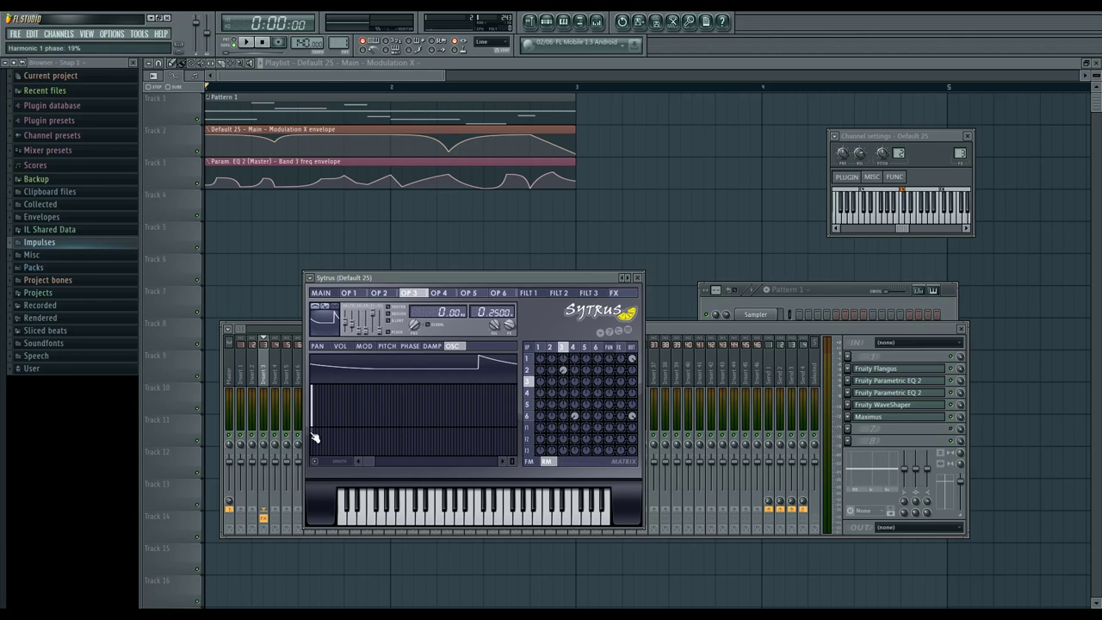
pyautogui.moveTo(316, 440); pyautogui.dragTo(317, 438)
pyautogui.press('space')
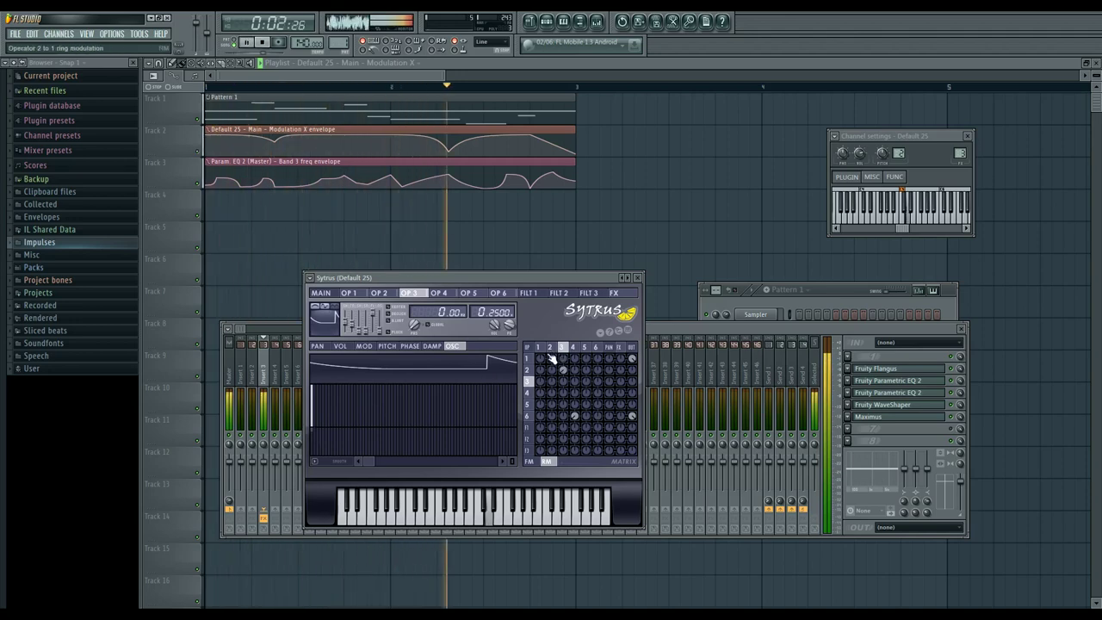
pyautogui.press('space')
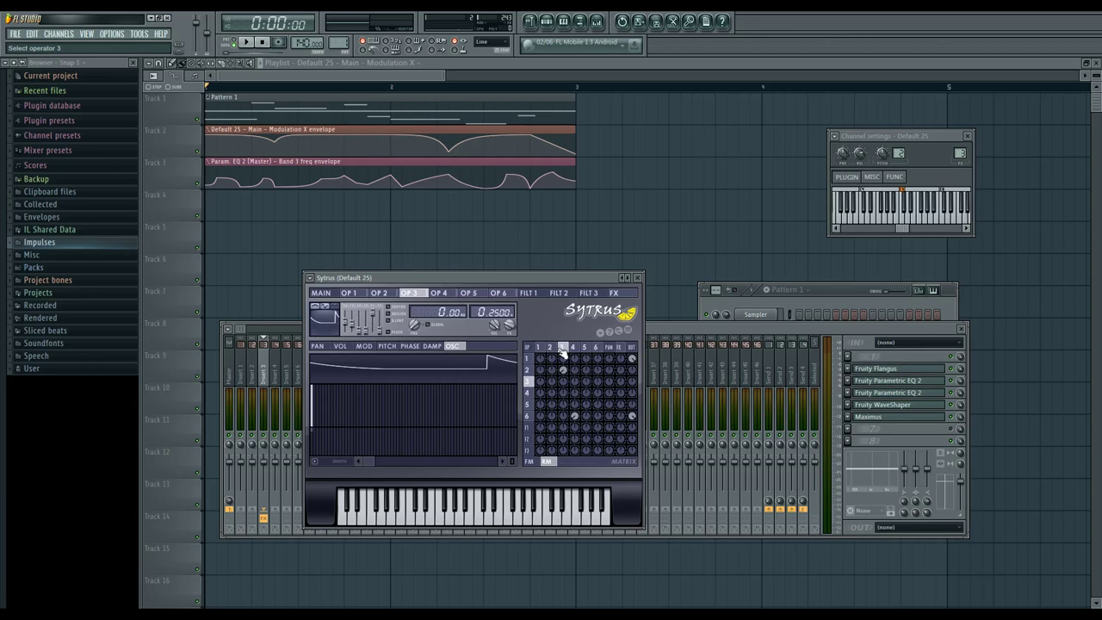
# Show operator 2's MOD X envelope, compare it with operator 3, then go to the MAIN page
pyautogui.click(551, 347)
pyautogui.click(364, 347)
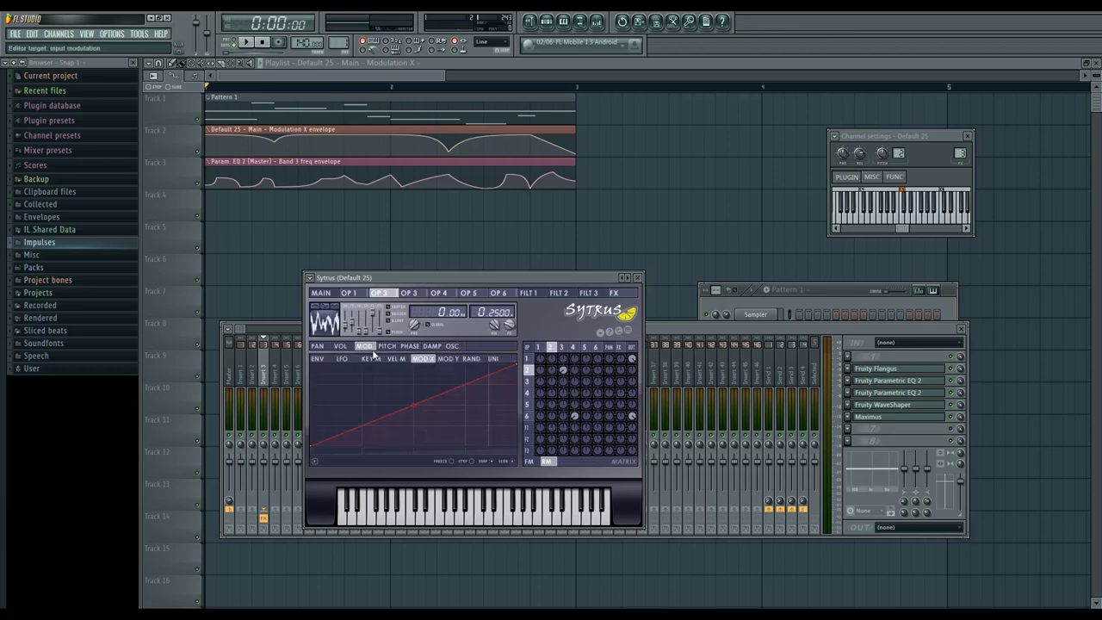
pyautogui.click(562, 348)
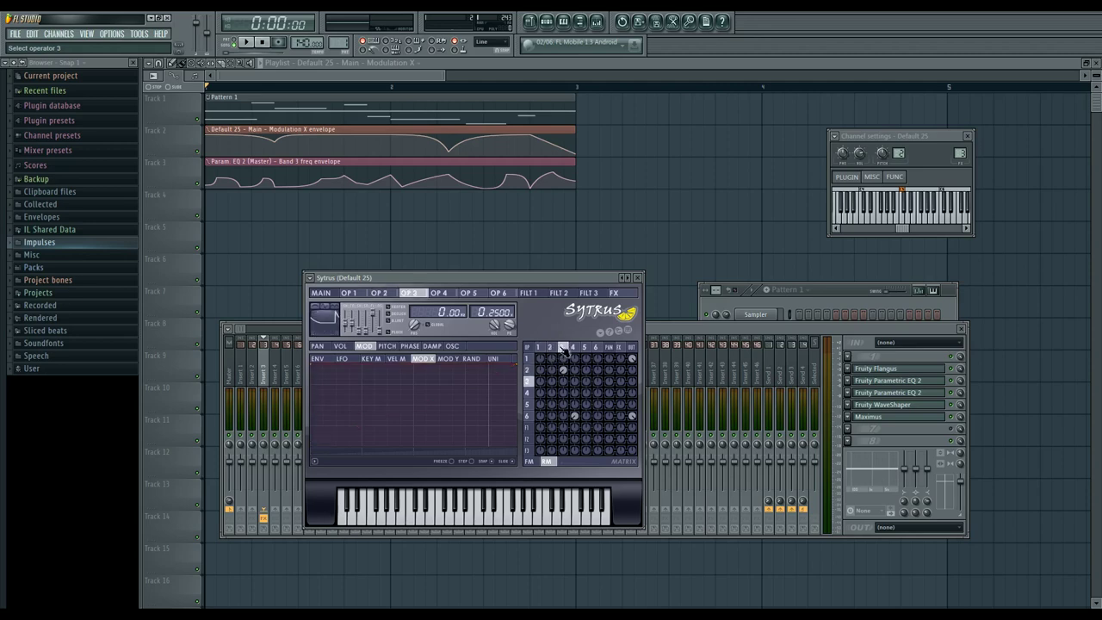
pyautogui.click(554, 348)
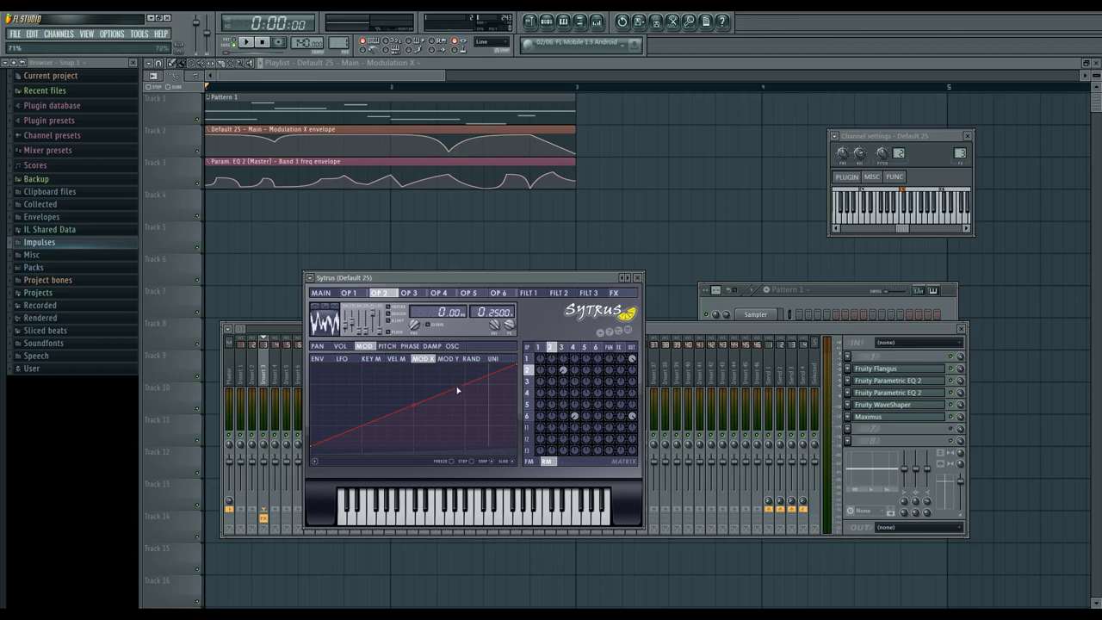
pyautogui.click(562, 348)
pyautogui.click(550, 348)
pyautogui.click(562, 348)
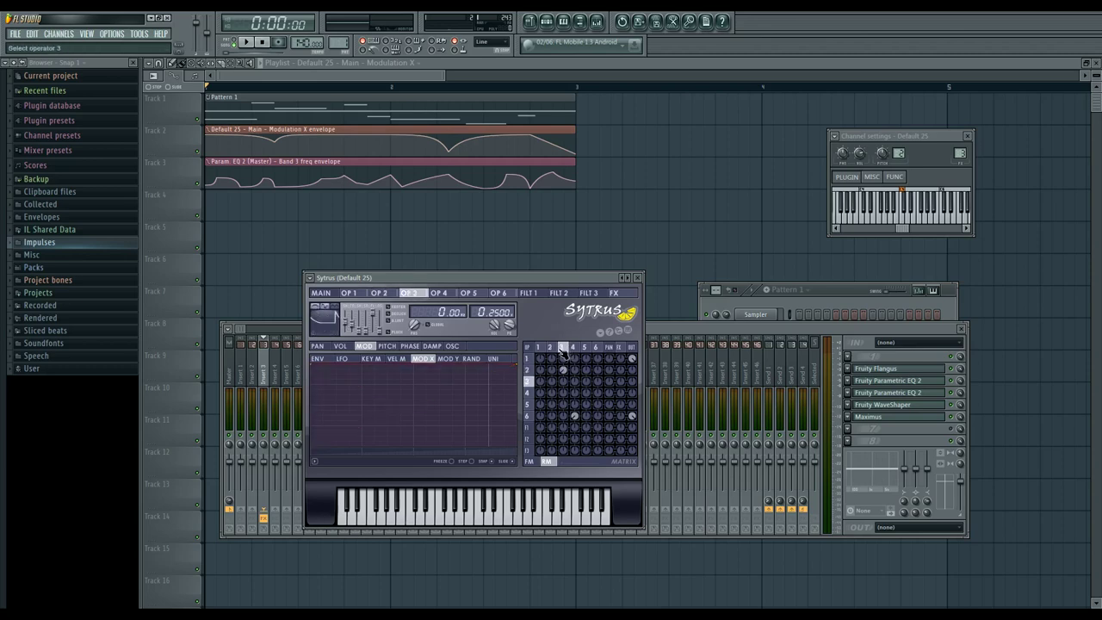
pyautogui.click(550, 348)
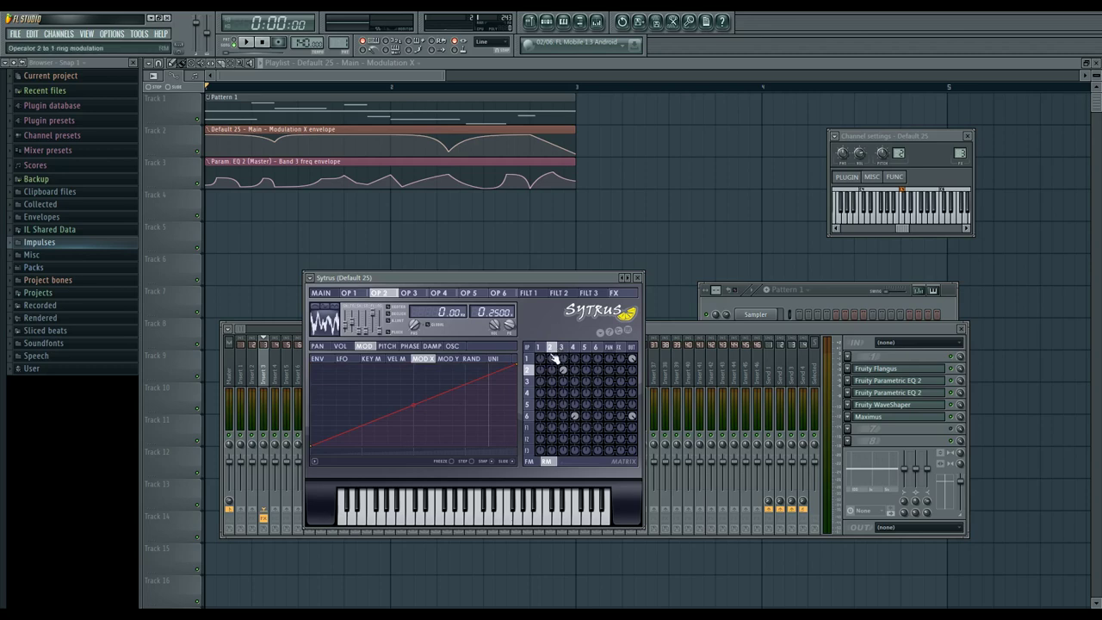
pyautogui.click(321, 294)
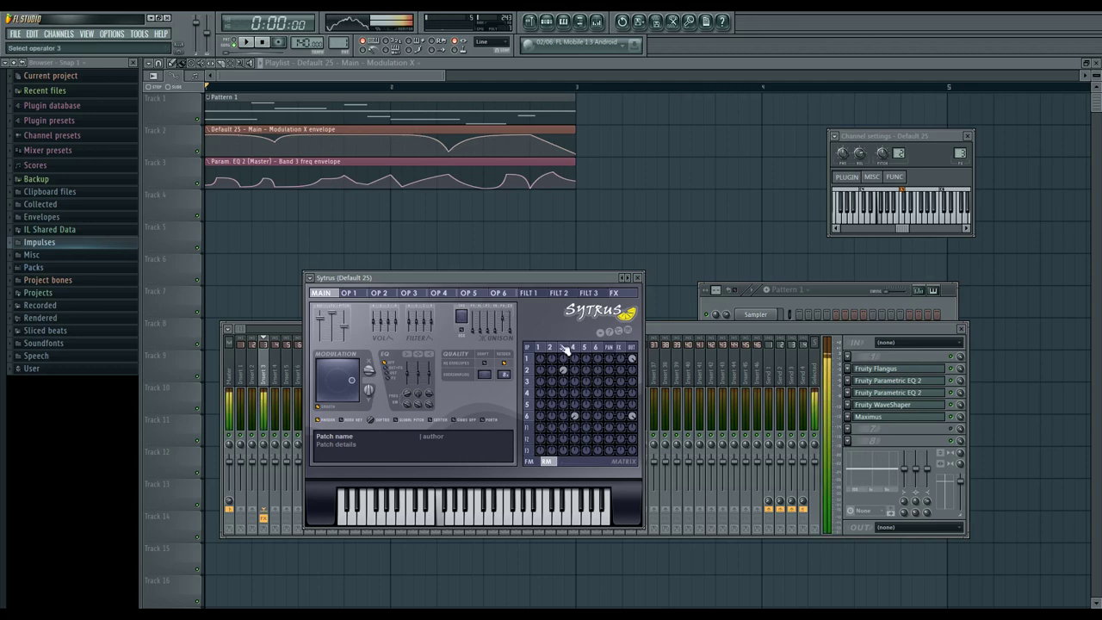
# Open Insert 3's Parametric EQ 2 with playback running, then return Sytrus to its MAIN page
pyautogui.click(880, 382)
pyautogui.press('space')
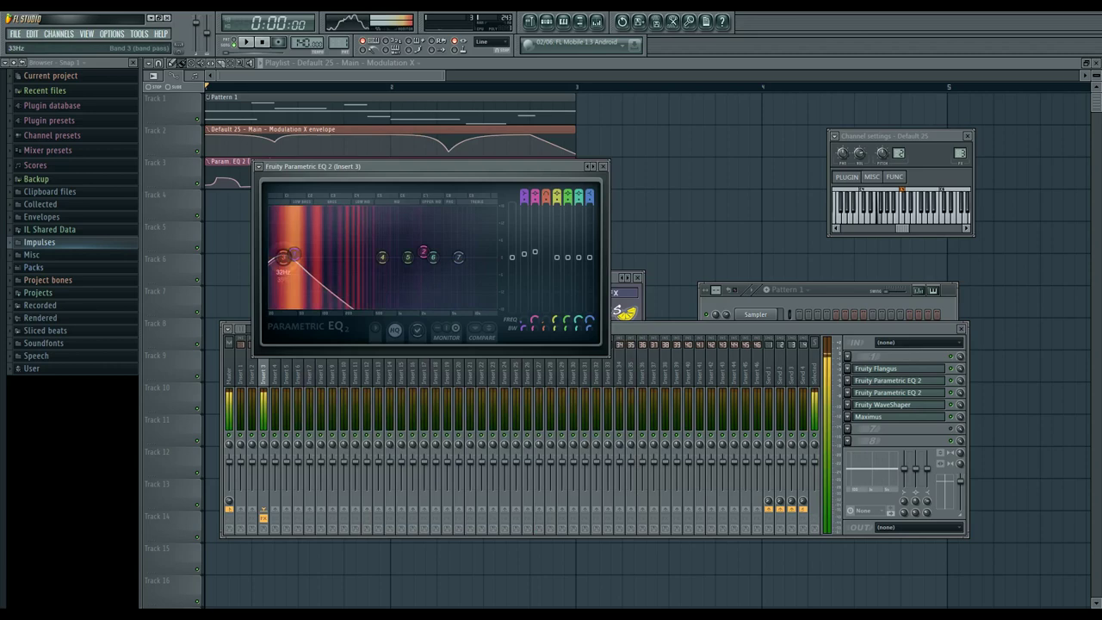
pyautogui.click(617, 309)
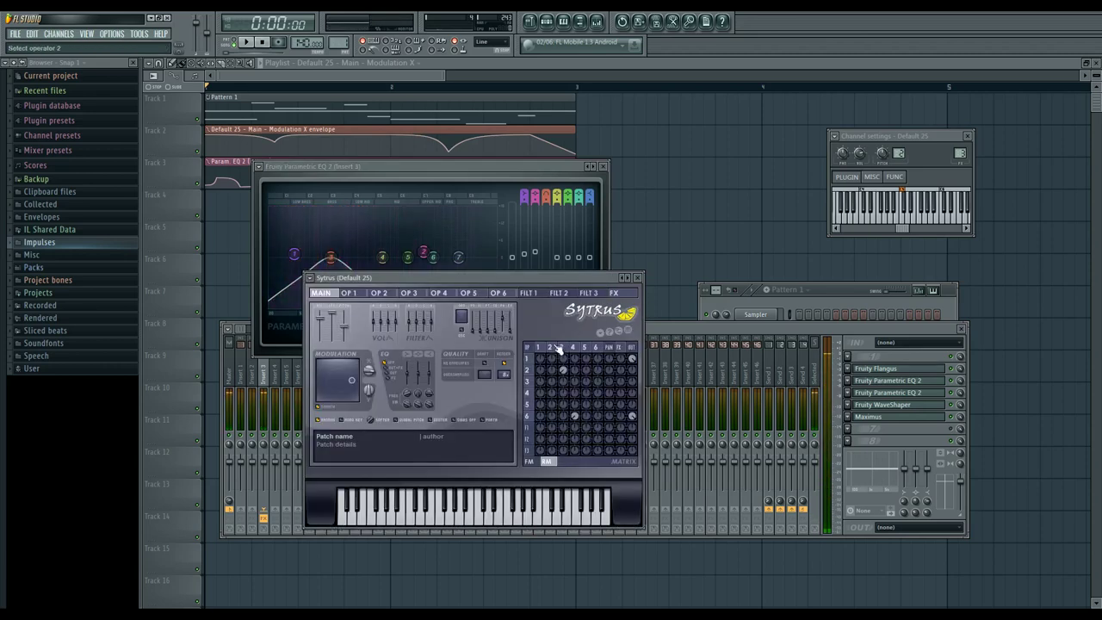
pyautogui.click(379, 293)
pyautogui.click(321, 293)
# Lower Sytrus's Modulation X to 20% and play the song to hear it
pyautogui.moveTo(368, 373); pyautogui.dragTo(368, 410)
pyautogui.press('space')
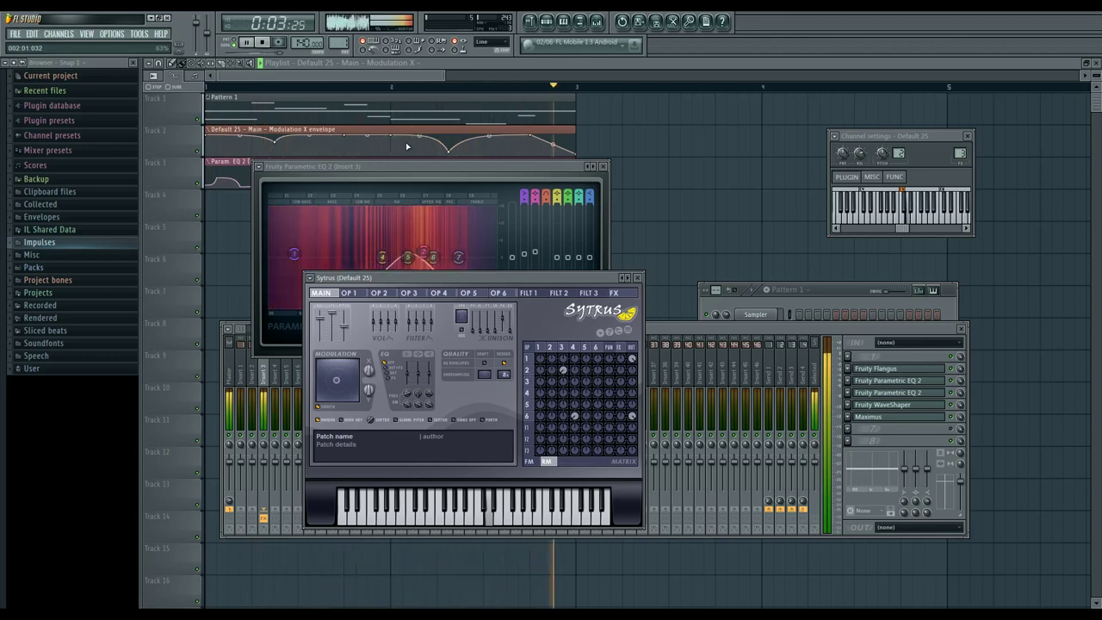
pyautogui.press('space')
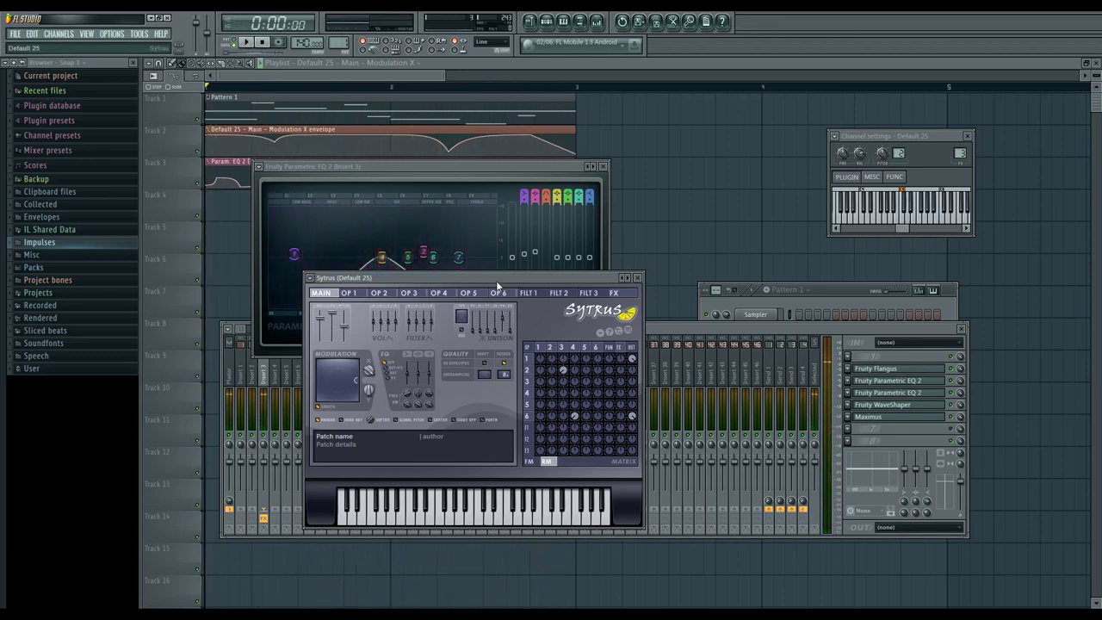
# Browse Sytrus operators 2, 3, 4 and 6 to review their settings
pyautogui.click(556, 348)
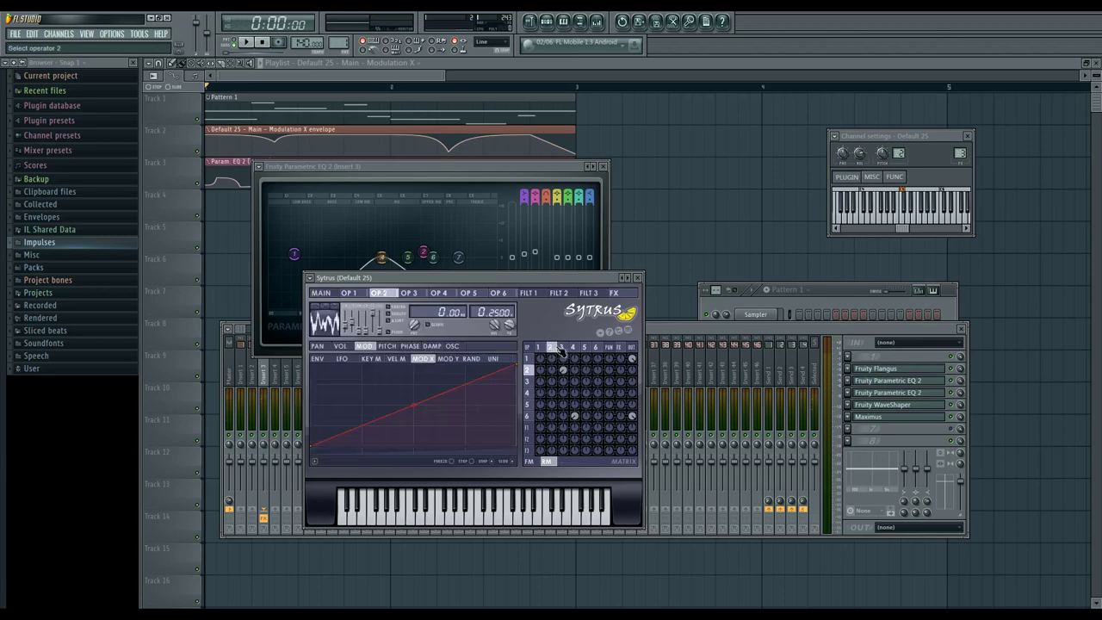
pyautogui.click(562, 349)
pyautogui.click(551, 348)
pyautogui.click(563, 350)
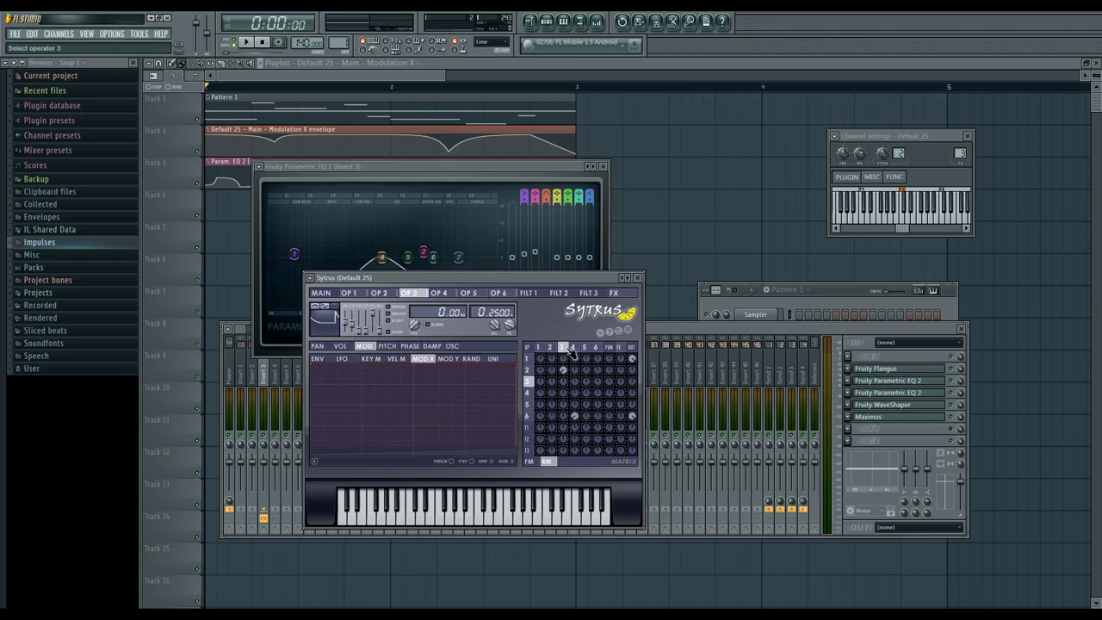
pyautogui.click(573, 347)
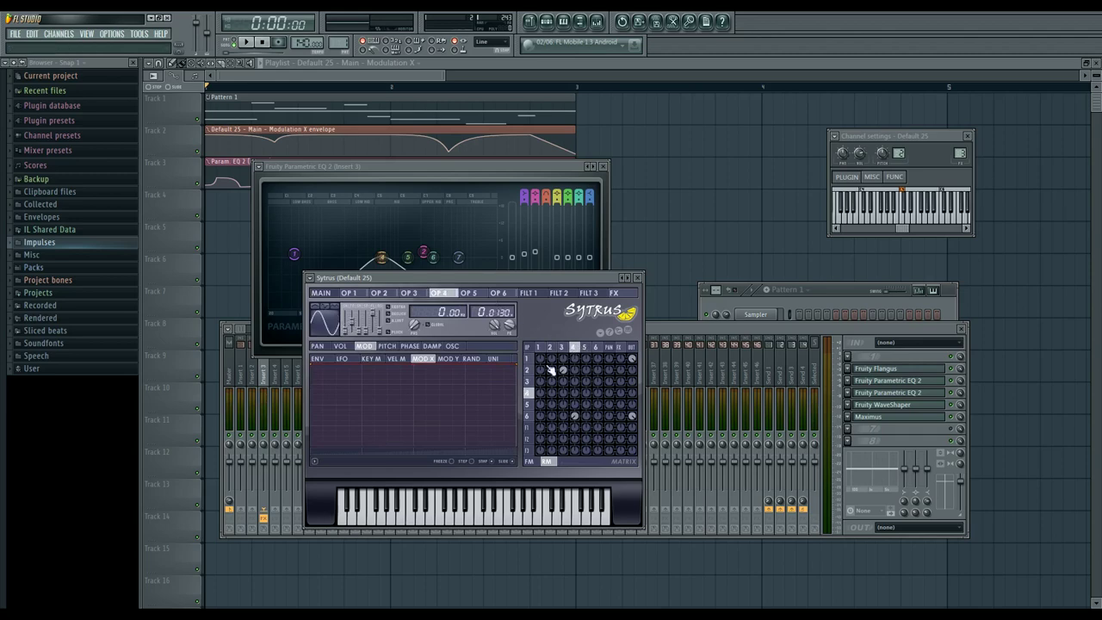
pyautogui.click(529, 418)
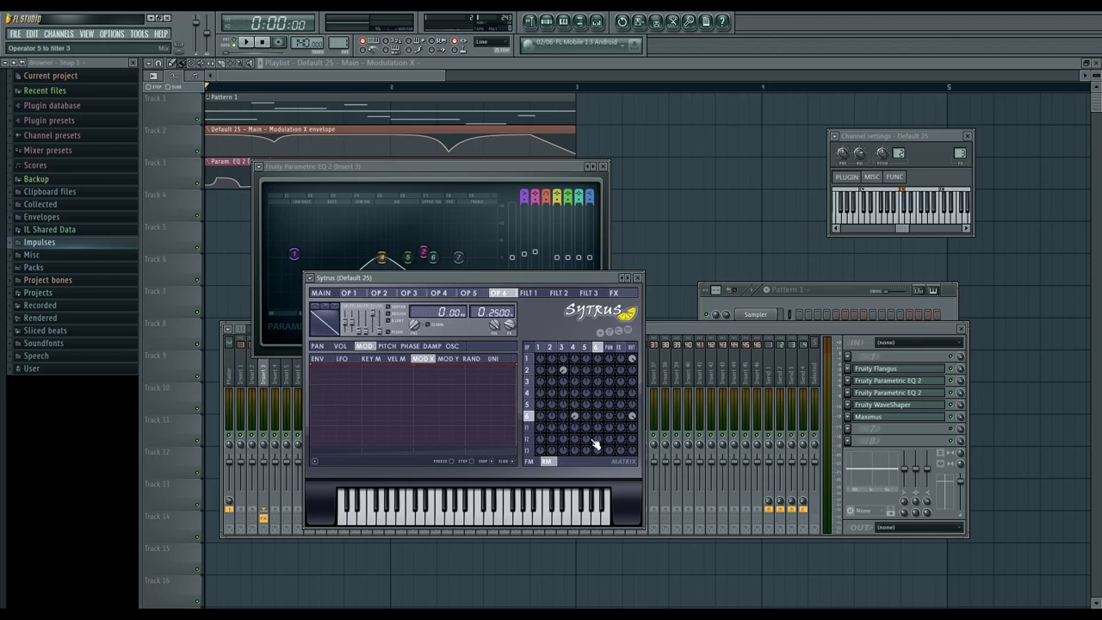
pyautogui.click(573, 348)
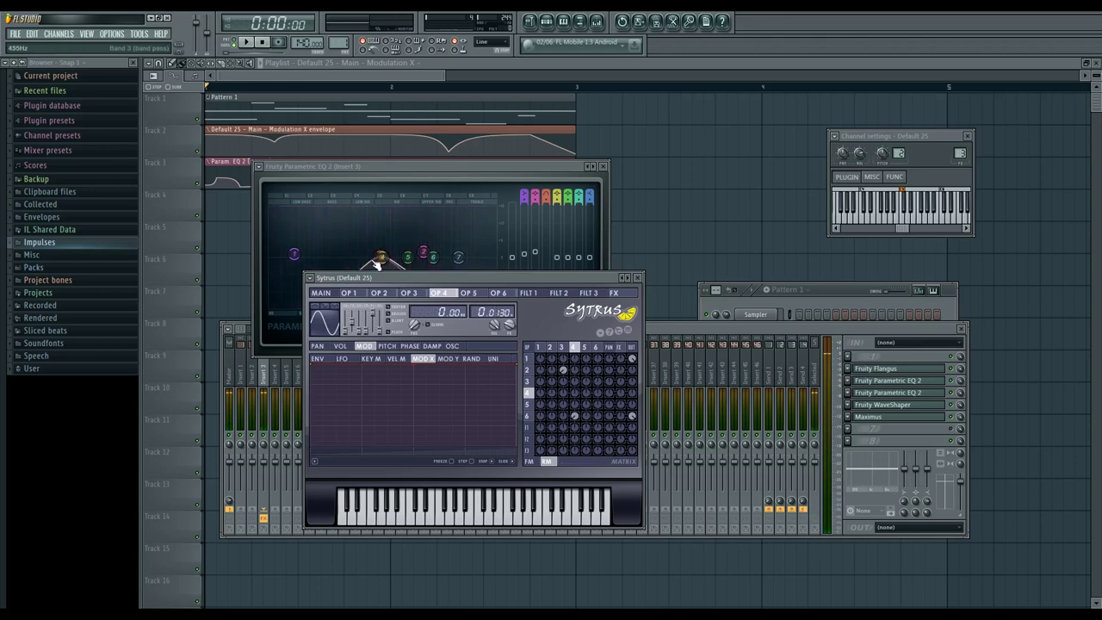
# Move Parametric EQ 2 band 3 to a lower frequency and play a few test notes
pyautogui.moveTo(379, 257); pyautogui.dragTo(303, 257)
pyautogui.click(548, 508)
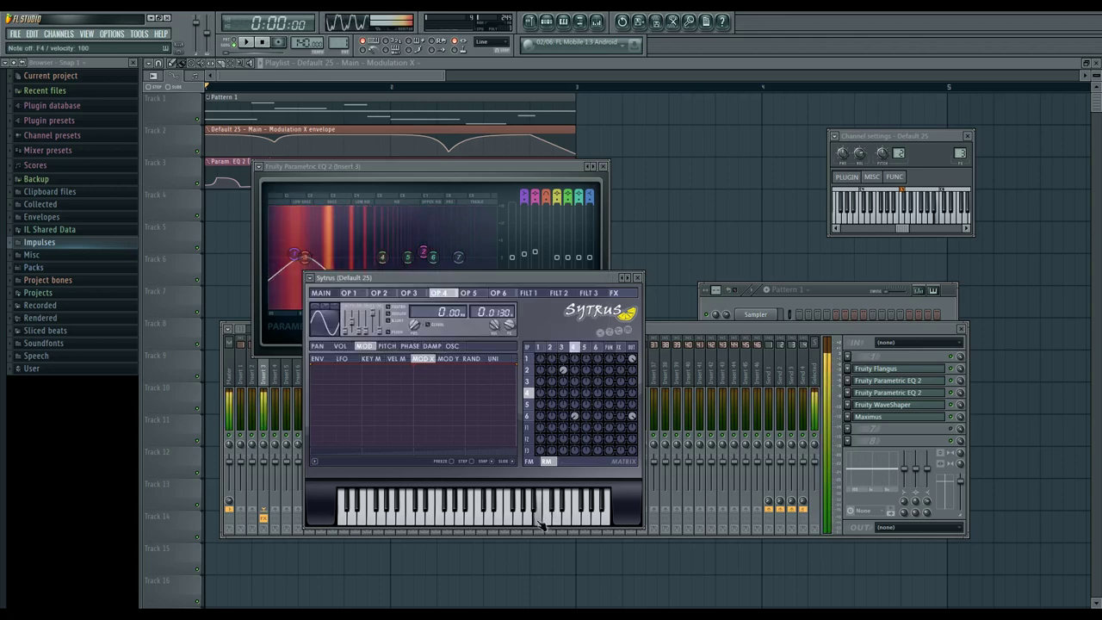
pyautogui.click(572, 512)
pyautogui.click(530, 526)
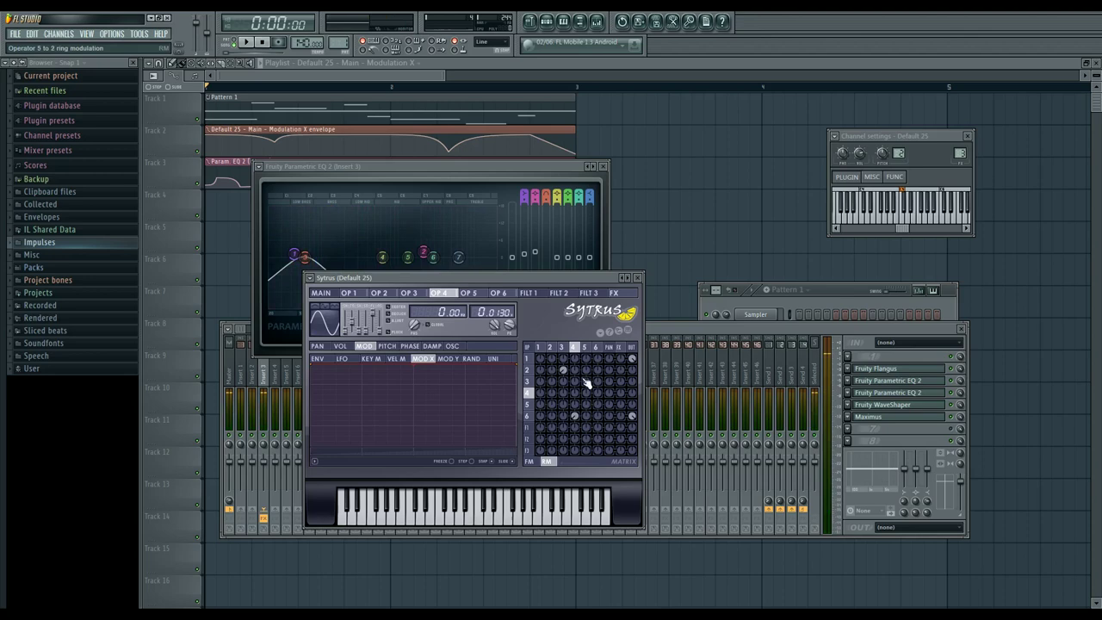
pyautogui.click(529, 417)
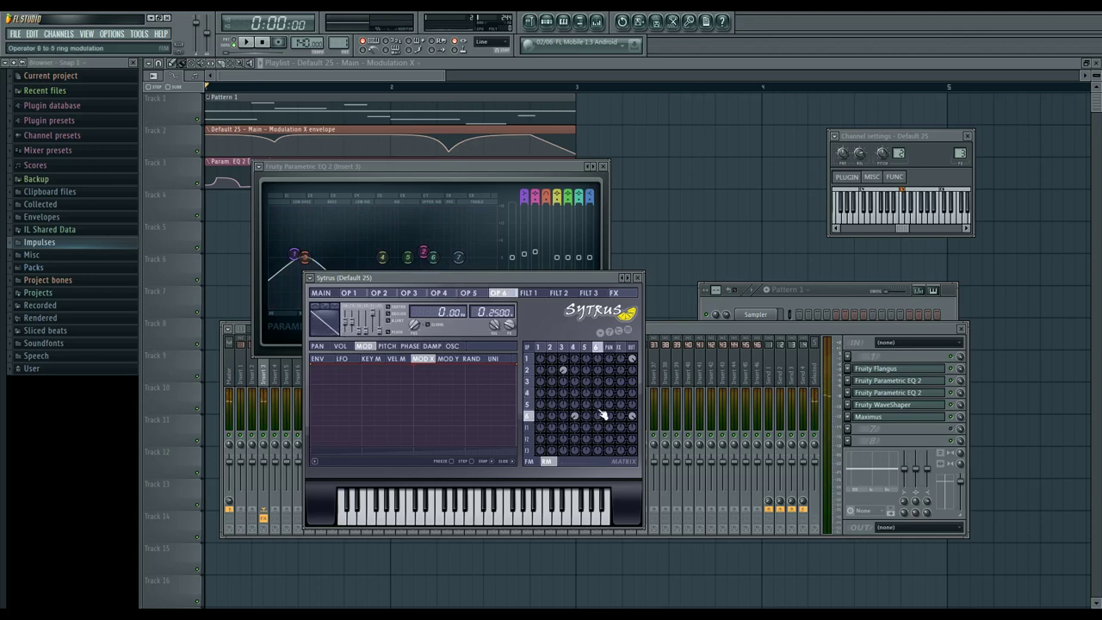
# Set operator 6's ring-modulation amount (matrix row 6, column 5), audition it, and open Fruity Flangus
pyautogui.click(434, 510)
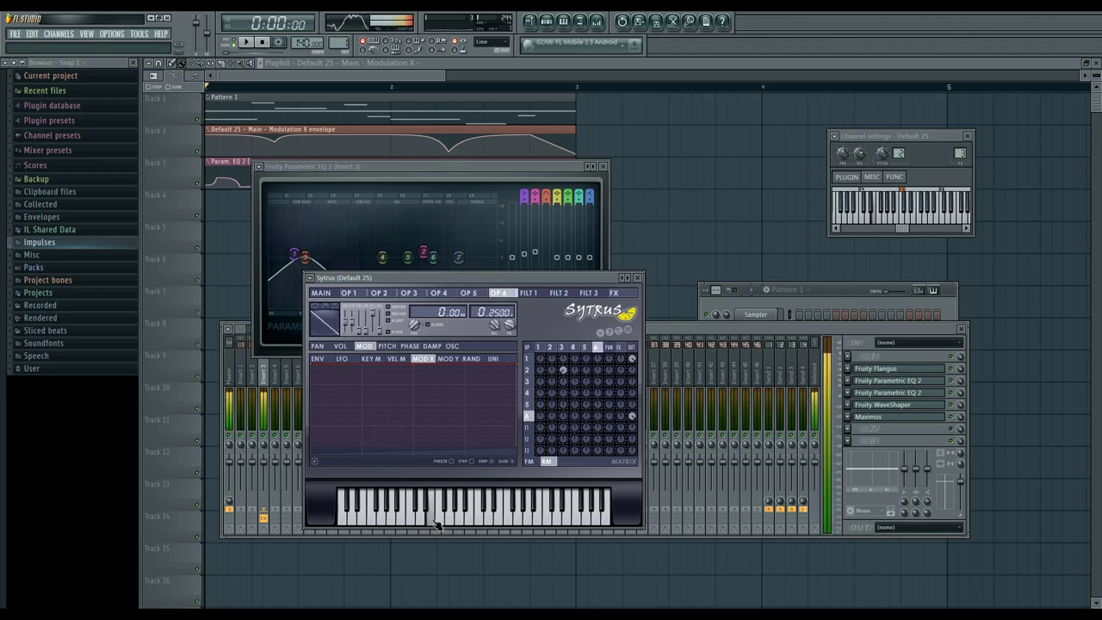
pyautogui.moveTo(575, 416); pyautogui.dragTo(575, 406)
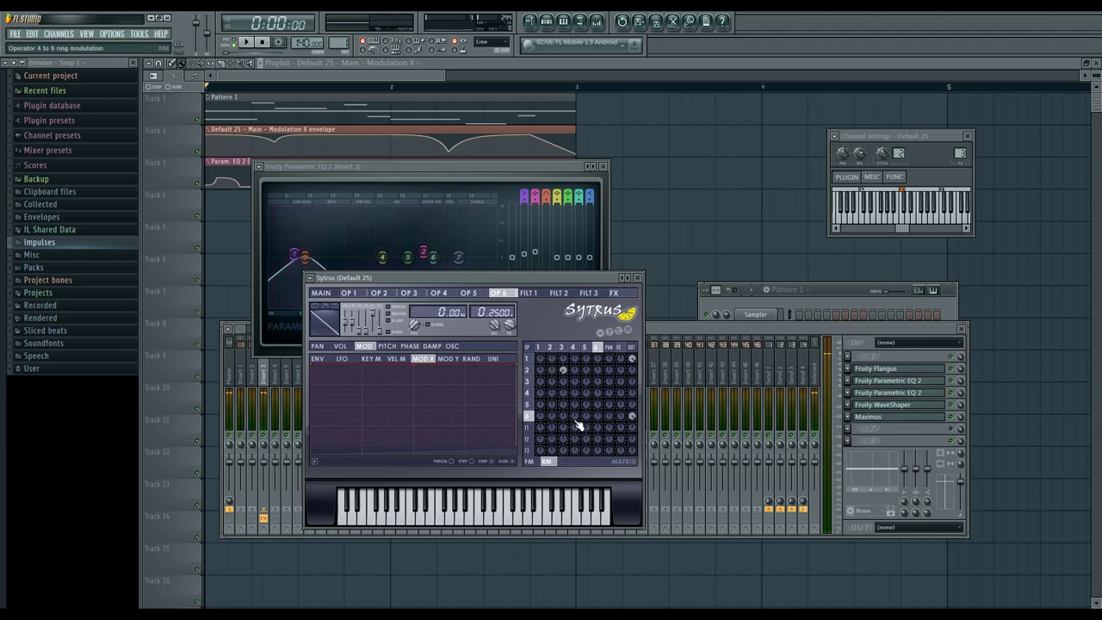
pyautogui.click(430, 520)
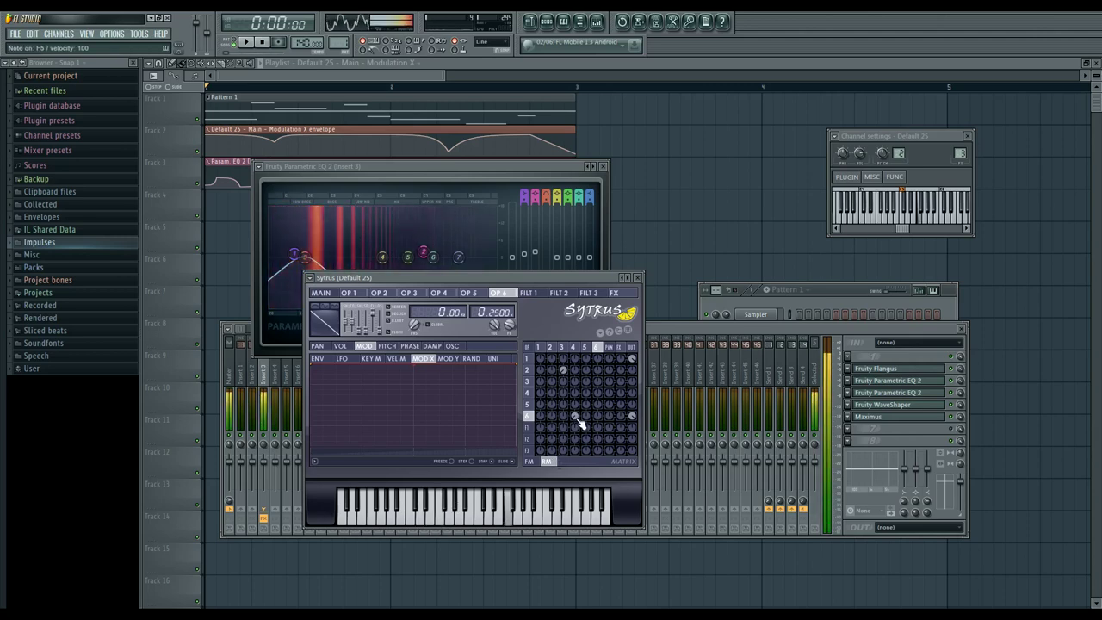
pyautogui.click(514, 521)
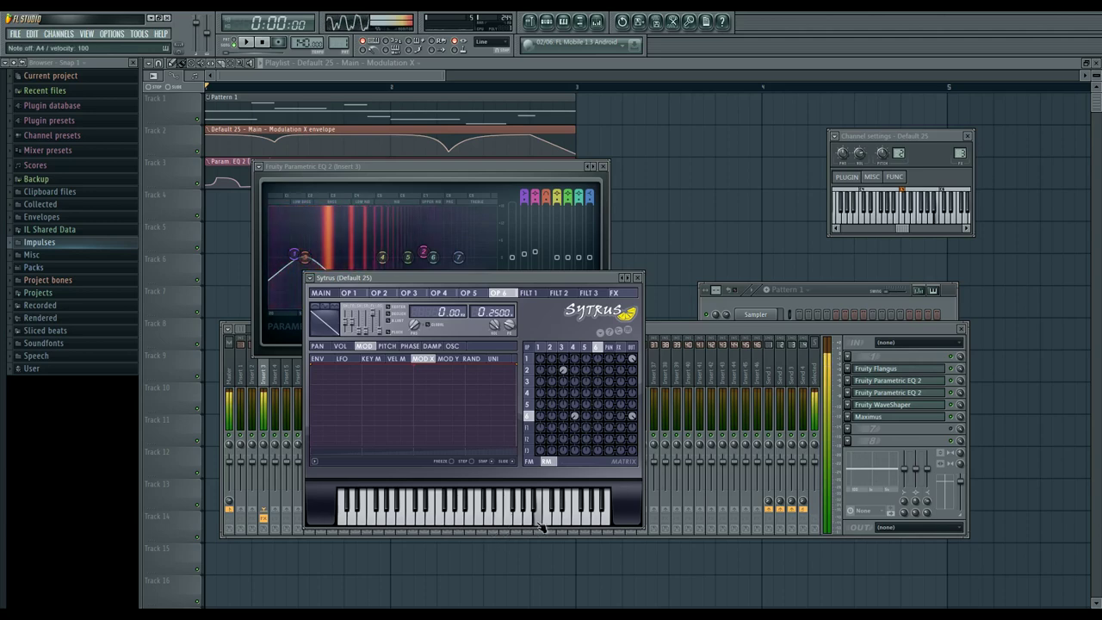
pyautogui.press('space')
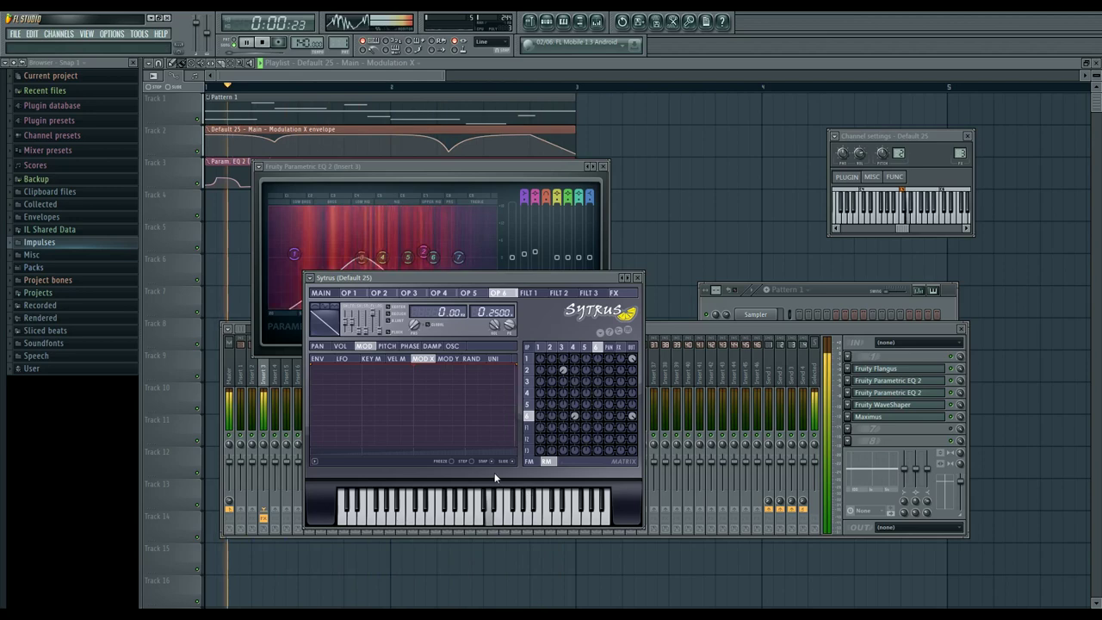
pyautogui.press('space')
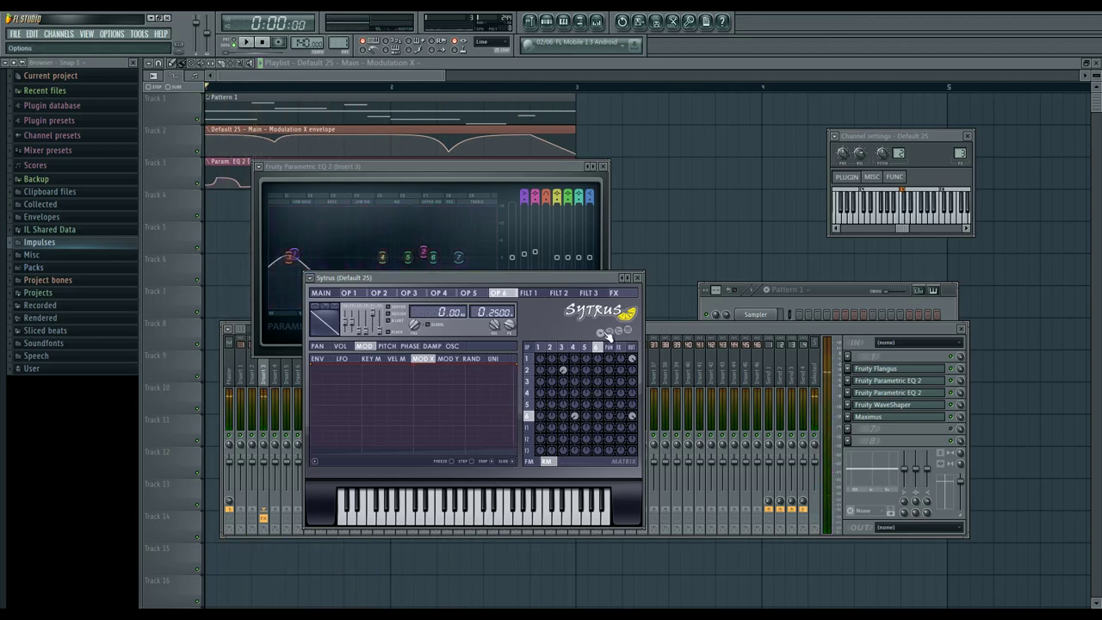
pyautogui.click(873, 371)
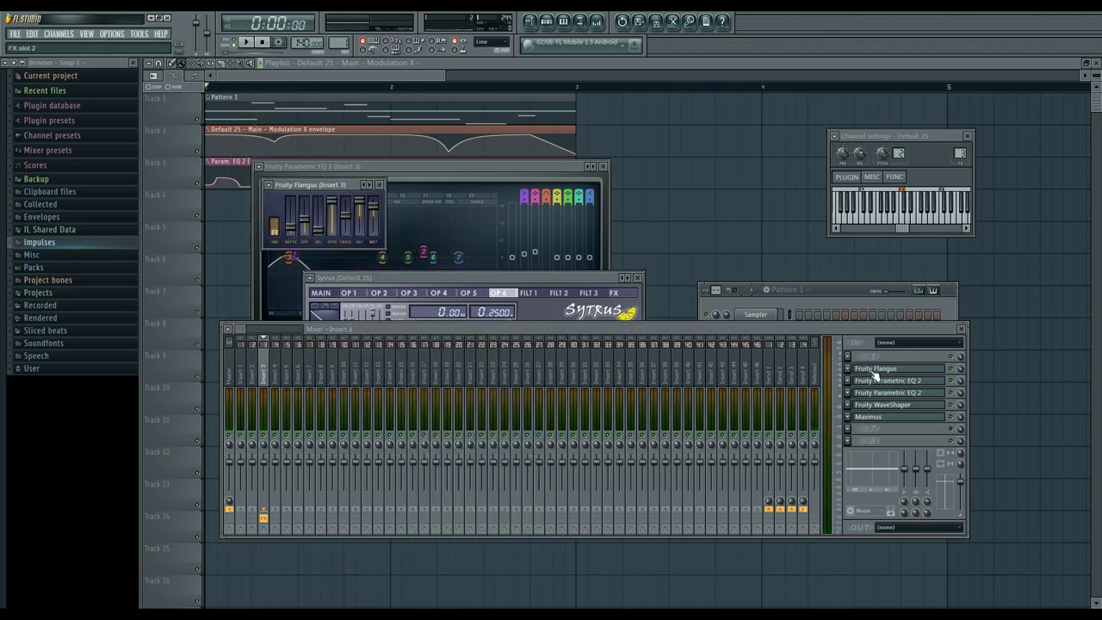
# Move the Flangus window aside, set Cross to 100%, audition the song, and reopen Parametric EQ 2
pyautogui.moveTo(315, 185); pyautogui.dragTo(720, 213)
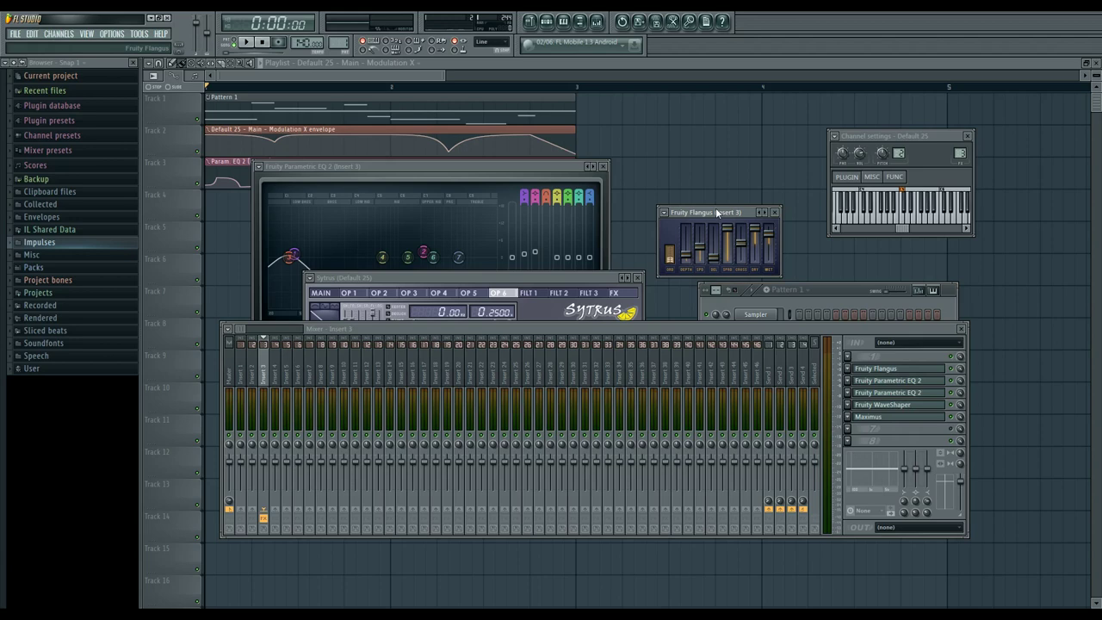
pyautogui.moveTo(716, 212)
pyautogui.mouseDown()
pyautogui.moveTo(729, 217)
pyautogui.moveTo(712, 214)
pyautogui.mouseUp()
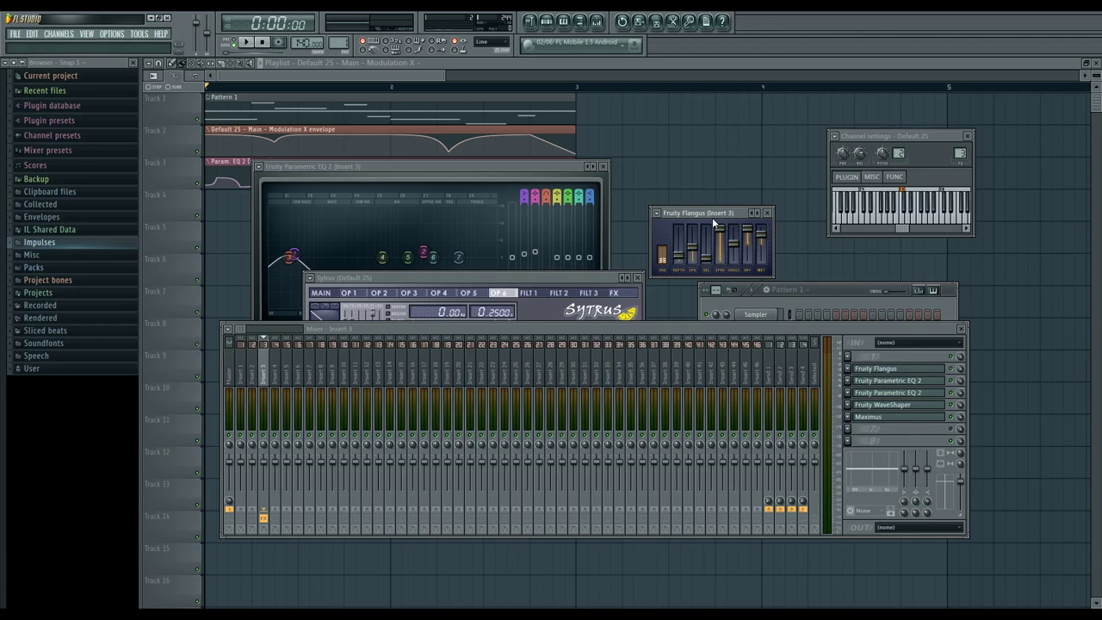
pyautogui.moveTo(717, 215); pyautogui.dragTo(722, 215)
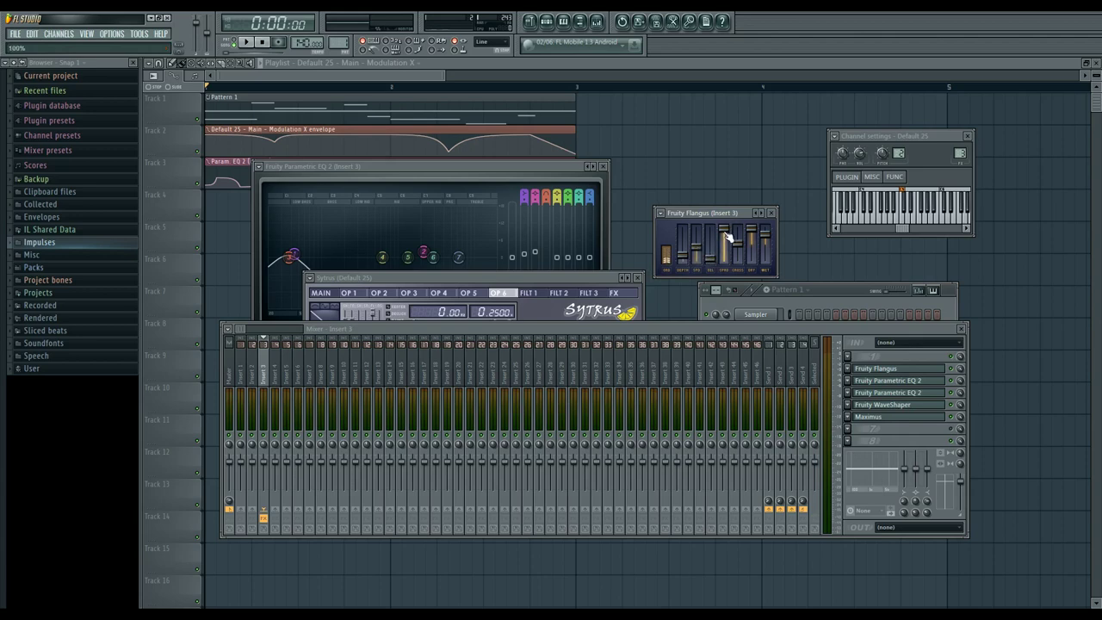
pyautogui.moveTo(738, 228)
pyautogui.mouseDown()
pyautogui.moveTo(738, 259)
pyautogui.moveTo(739, 229)
pyautogui.mouseUp()
pyautogui.press('space')
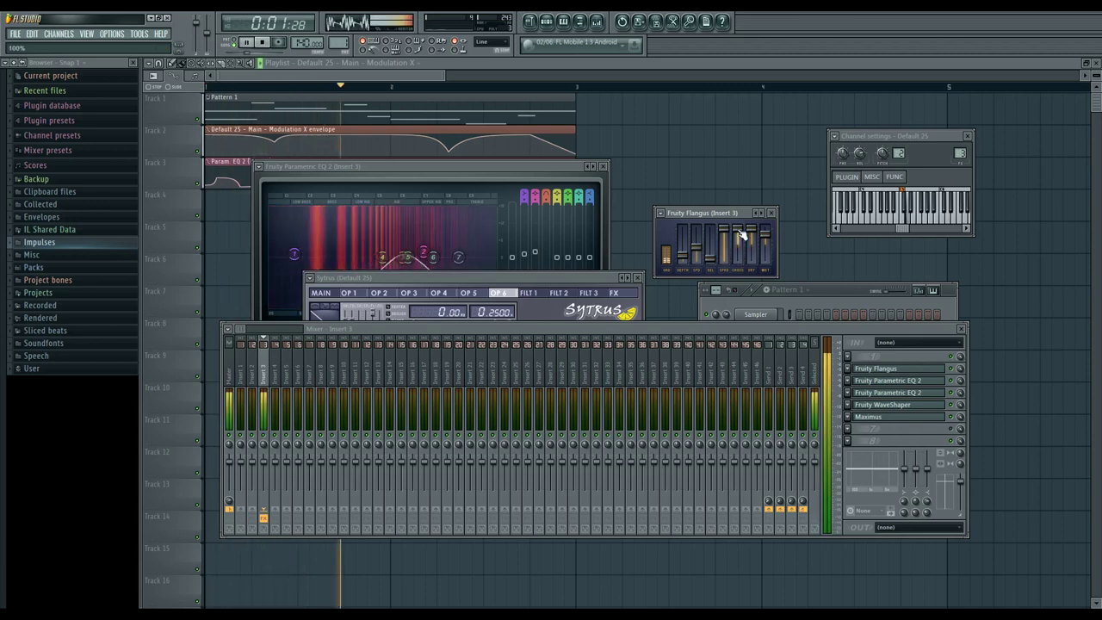
pyautogui.press('space')
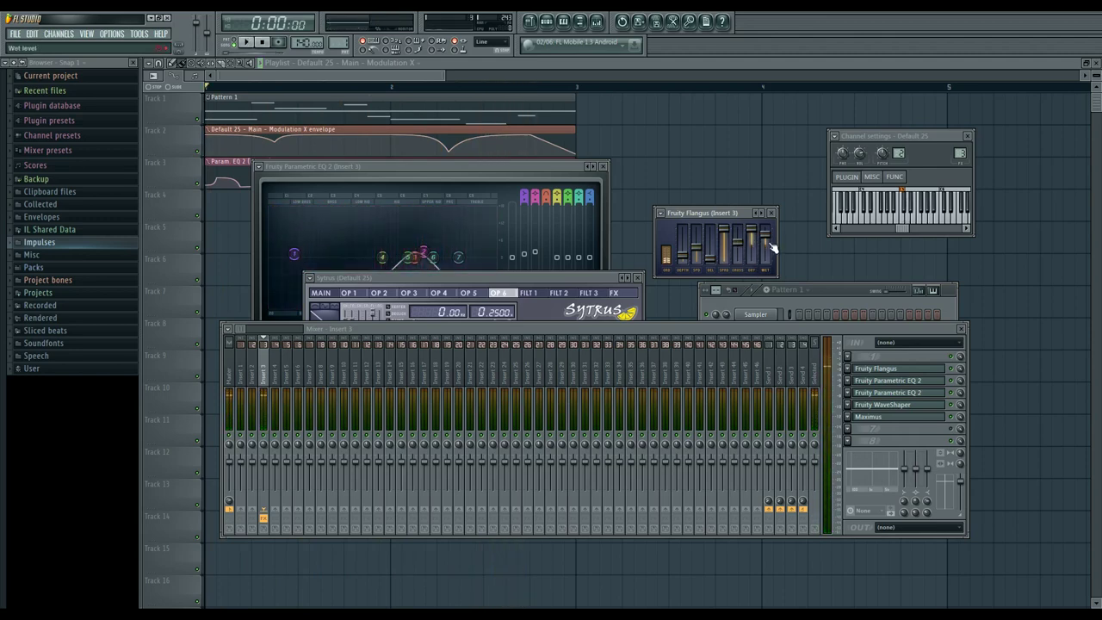
pyautogui.click(915, 389)
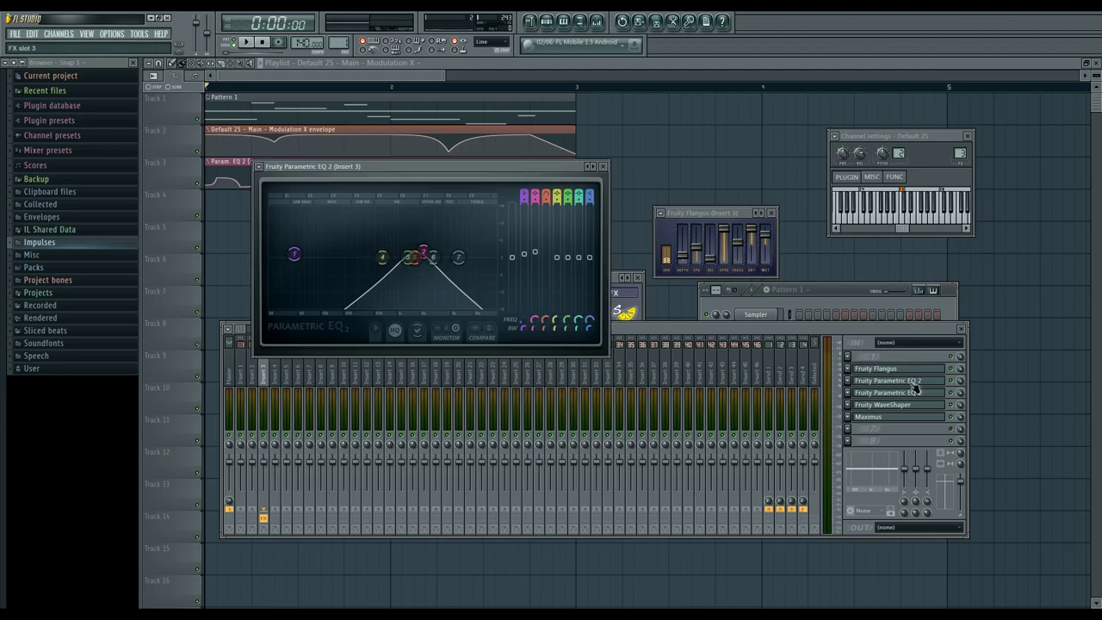
# Audition the song, then open Insert 3's second Parametric EQ 2 and the WaveShaper
pyautogui.press('space')
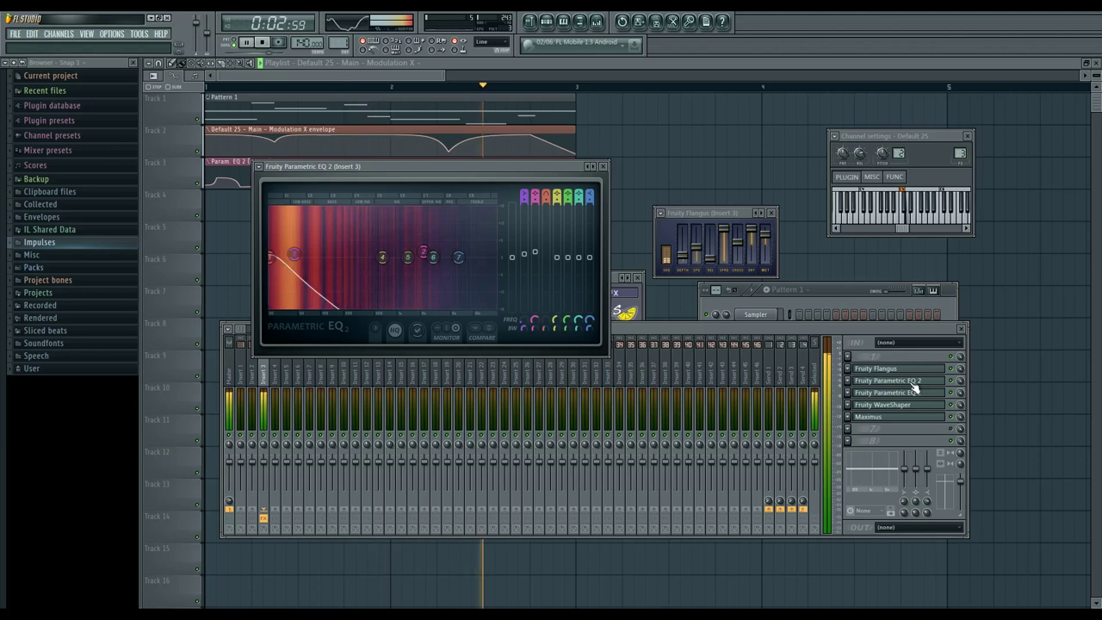
pyautogui.press('space')
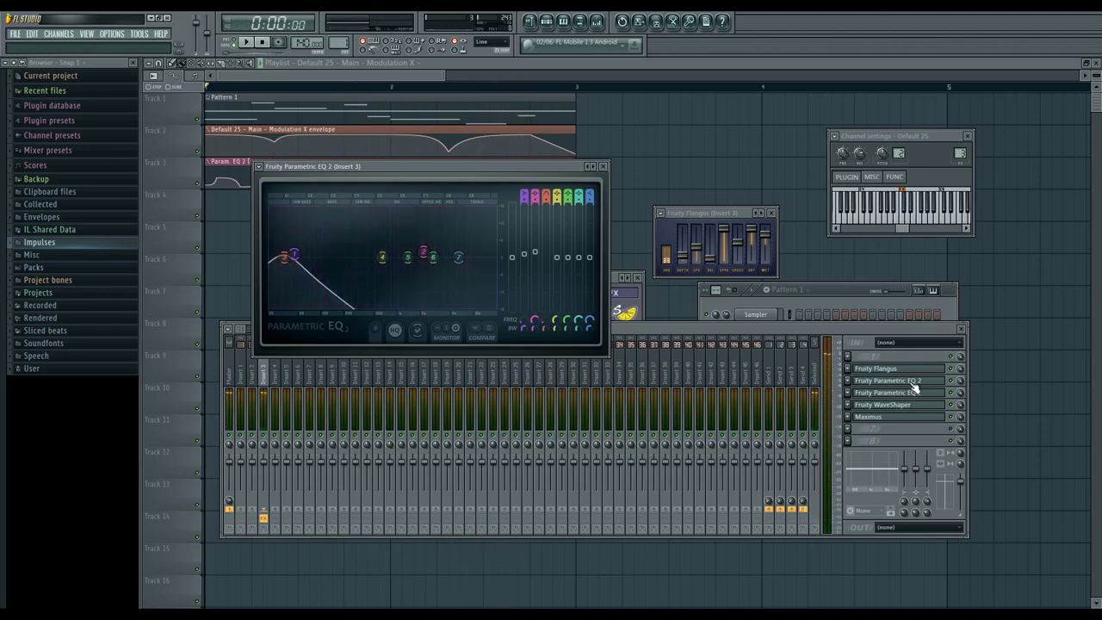
pyautogui.click(916, 392)
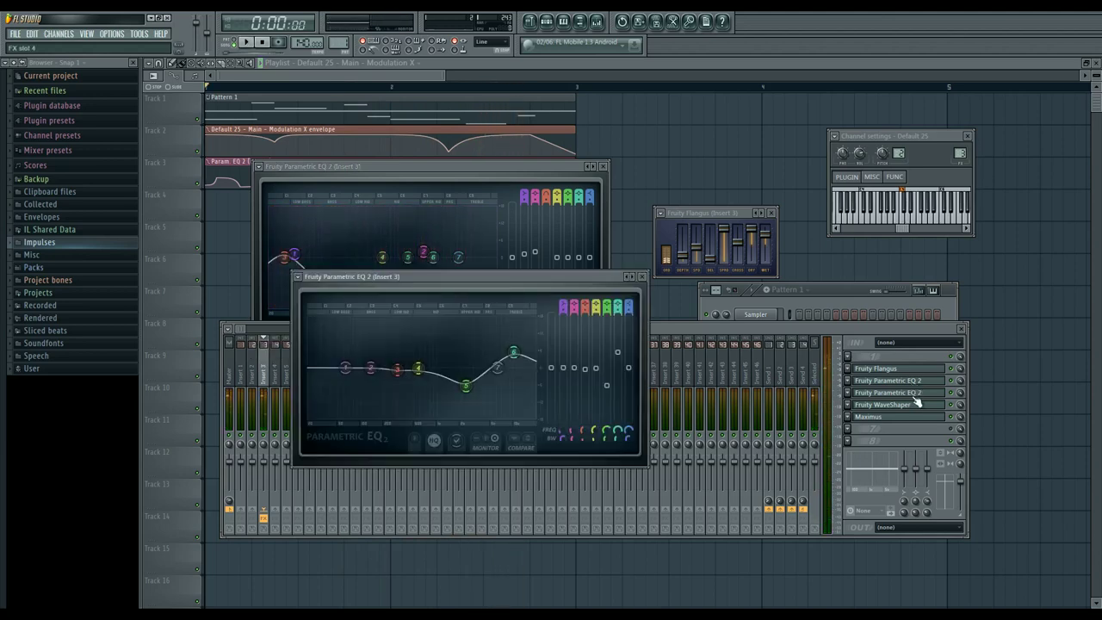
pyautogui.press('space')
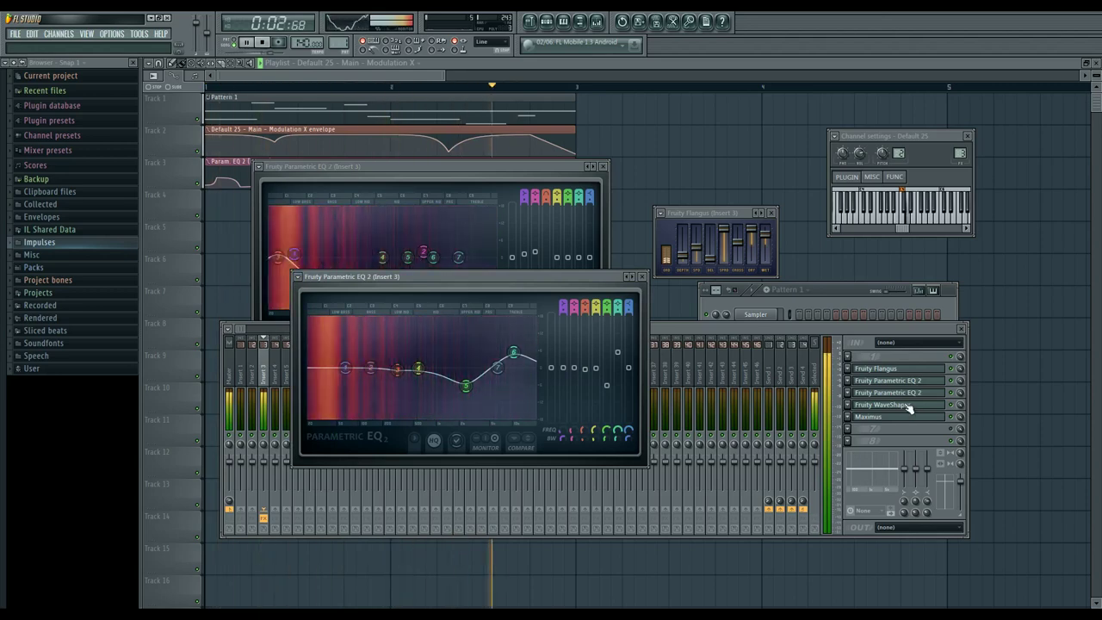
pyautogui.press('space')
pyautogui.click(908, 405)
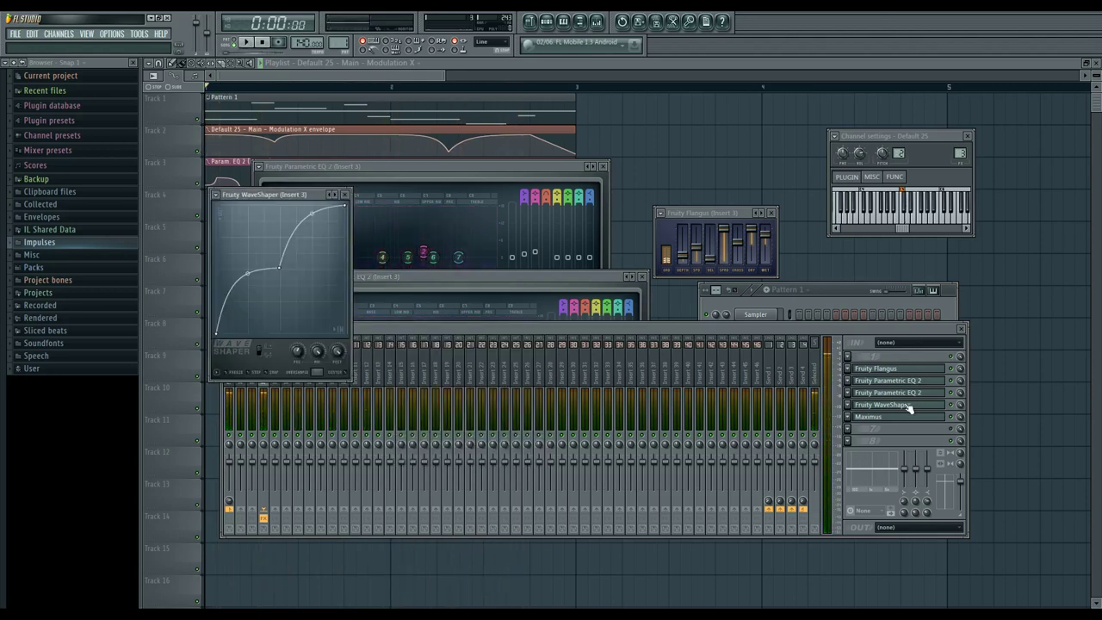
# Bring the mixer forward, restart playback, and open Insert 3's Maximus on its LOW band
pyautogui.click(955, 411)
pyautogui.press('space')
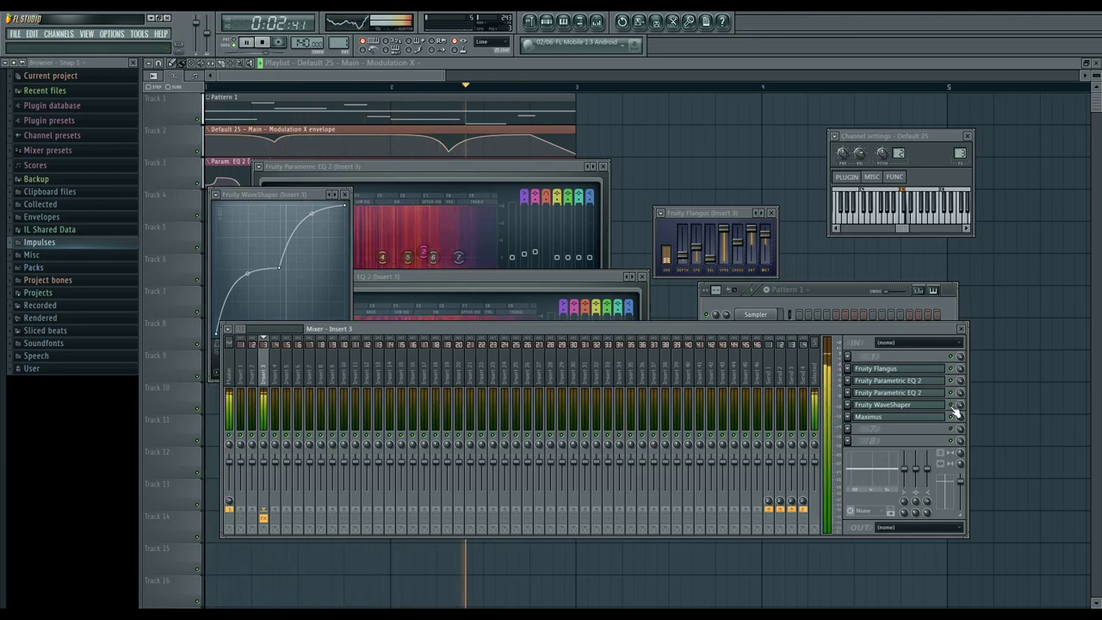
pyautogui.press('space')
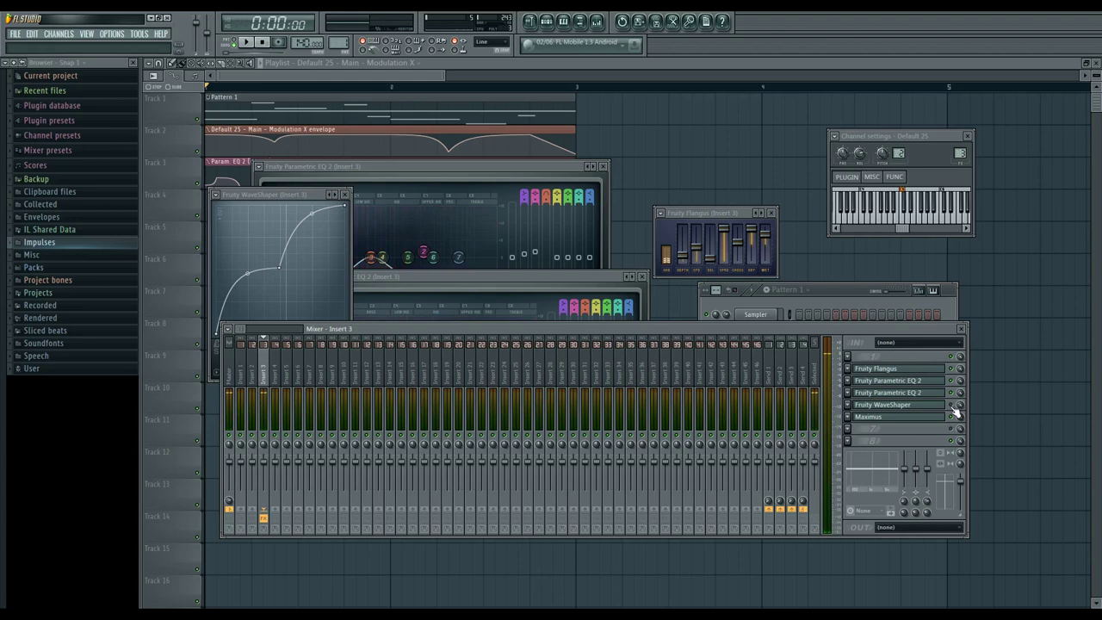
pyautogui.press('space')
pyautogui.press('space')
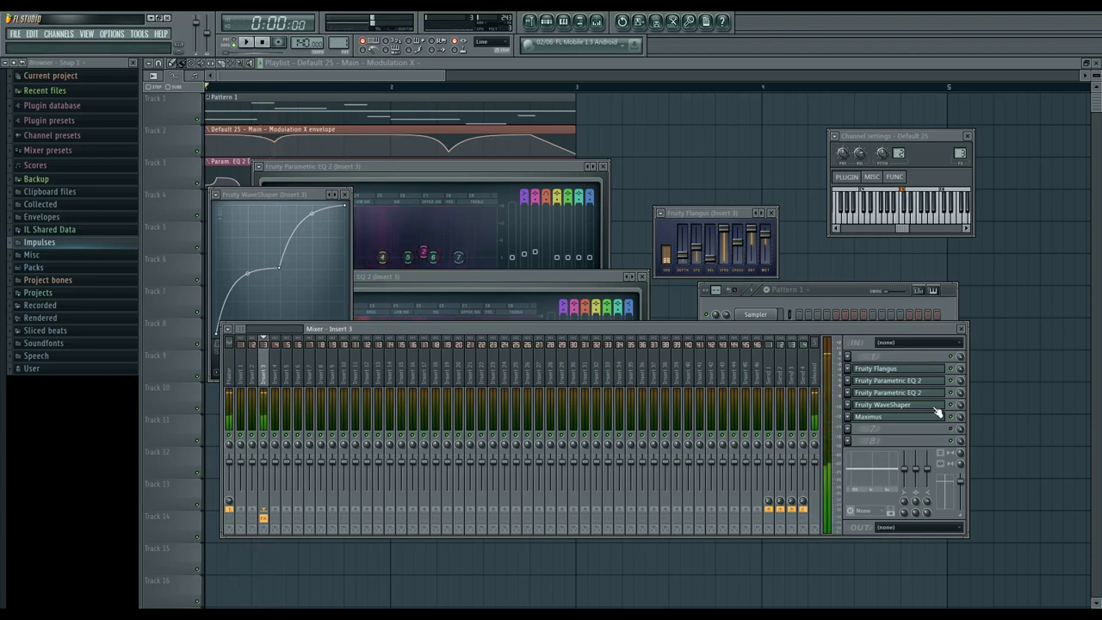
pyautogui.click(937, 417)
pyautogui.click(276, 370)
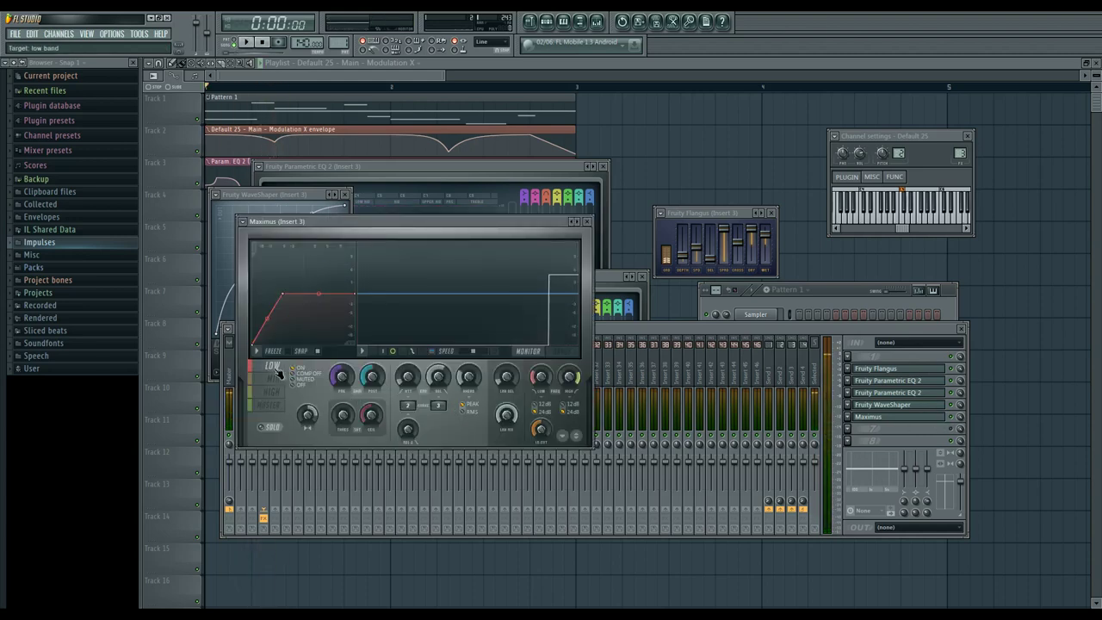
# Compare the Maximus HIGH and MID band settings, ending back on HIGH
pyautogui.click(274, 393)
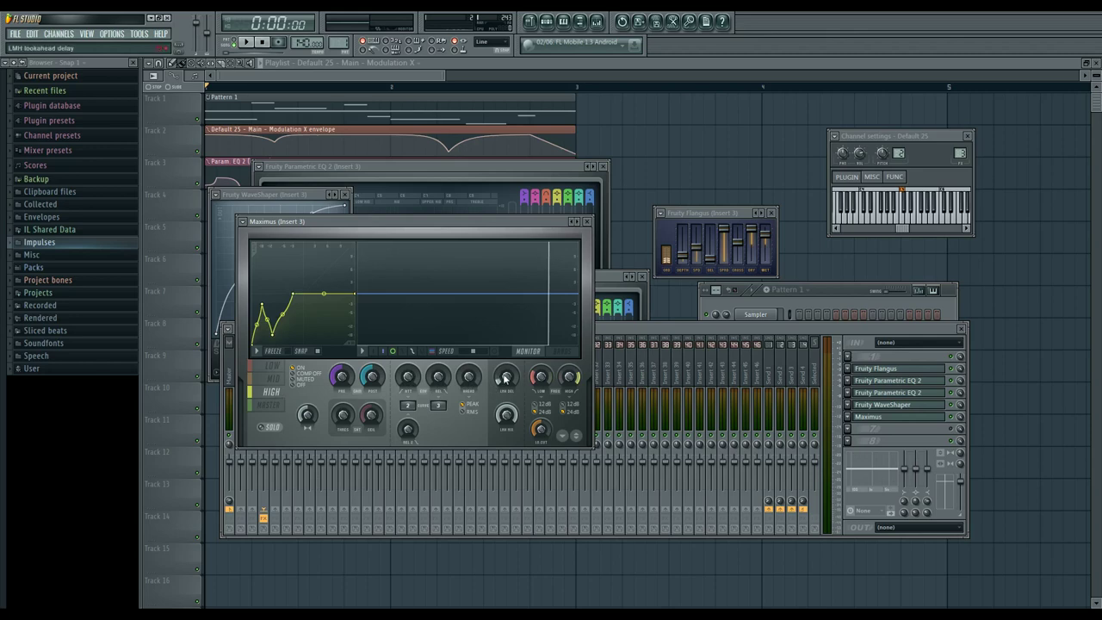
pyautogui.click(274, 380)
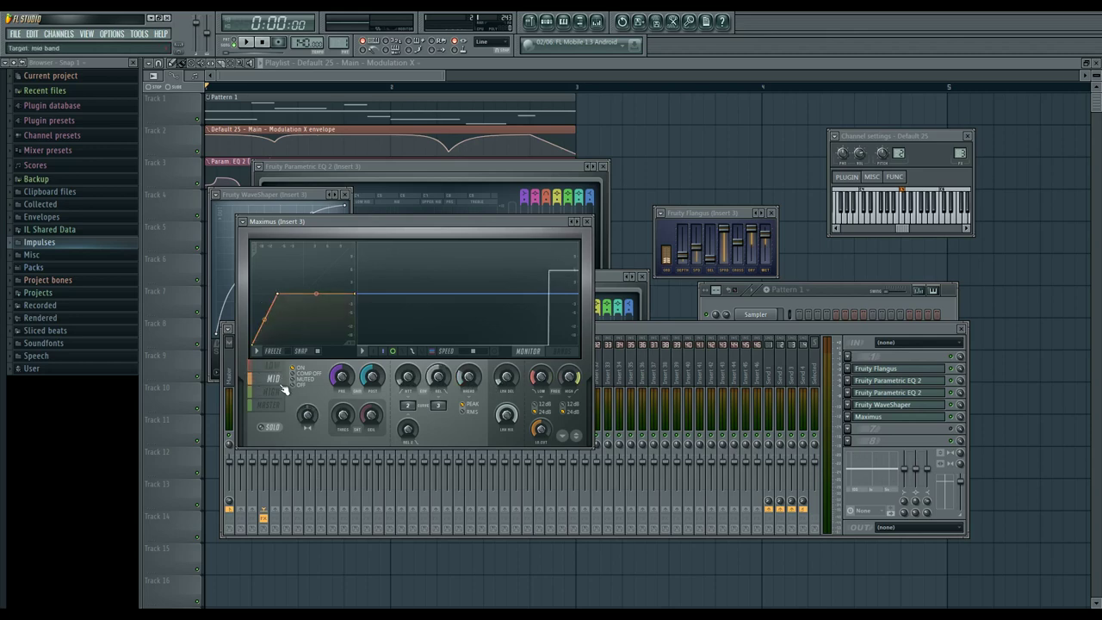
pyautogui.click(284, 392)
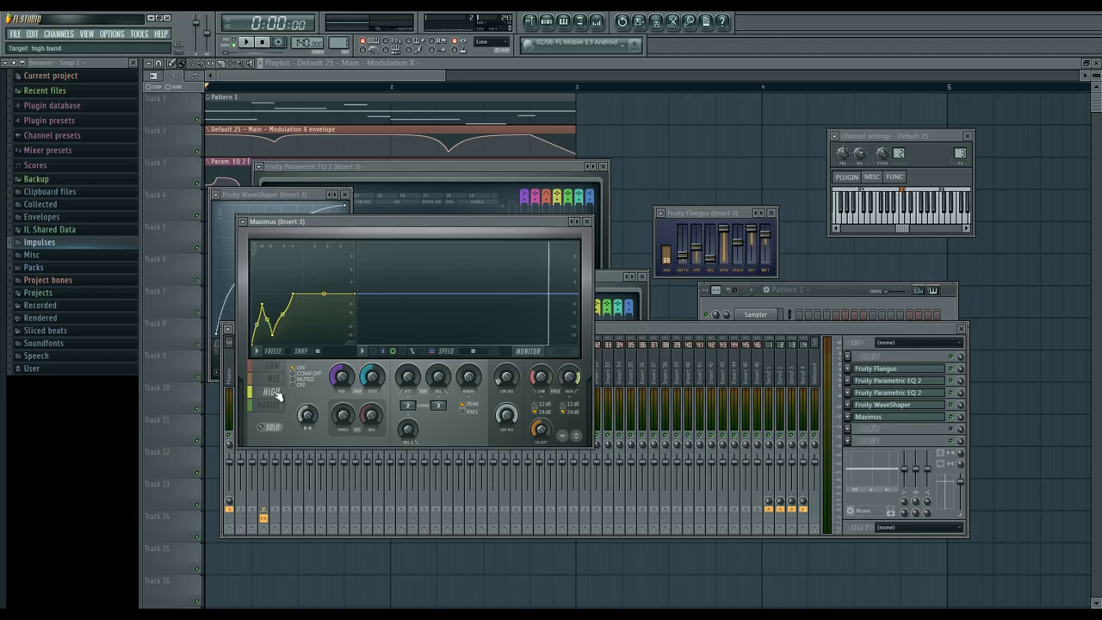
# Place the WaveShaper window to the right beside Maximus and preview the playback
pyautogui.click(887, 403)
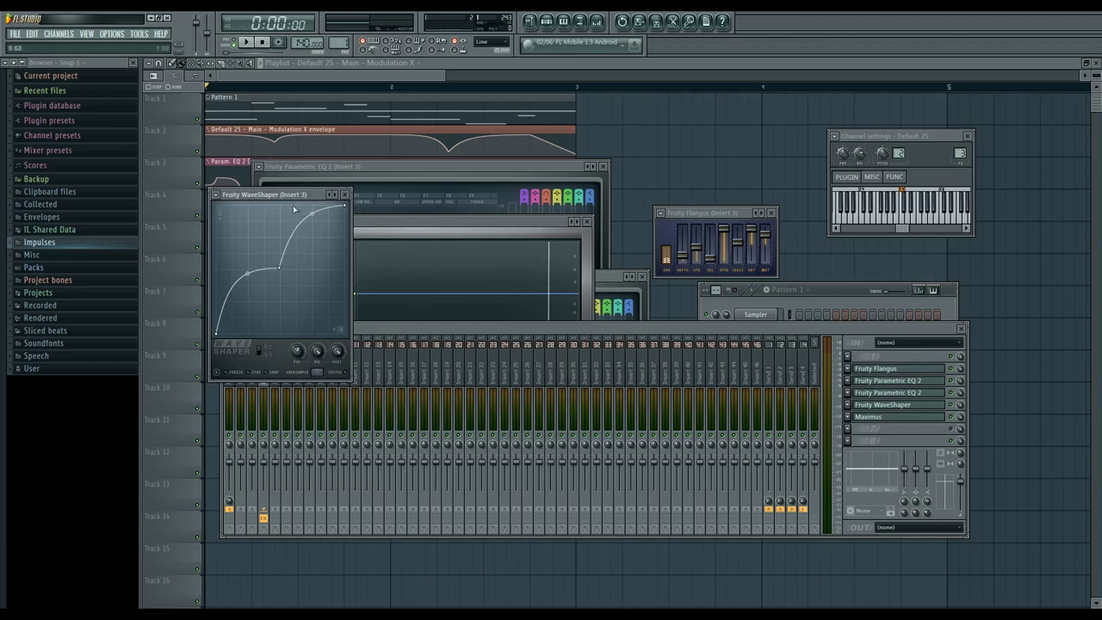
pyautogui.moveTo(294, 198); pyautogui.dragTo(707, 230)
pyautogui.click(553, 220)
pyautogui.moveTo(389, 224); pyautogui.dragTo(402, 238)
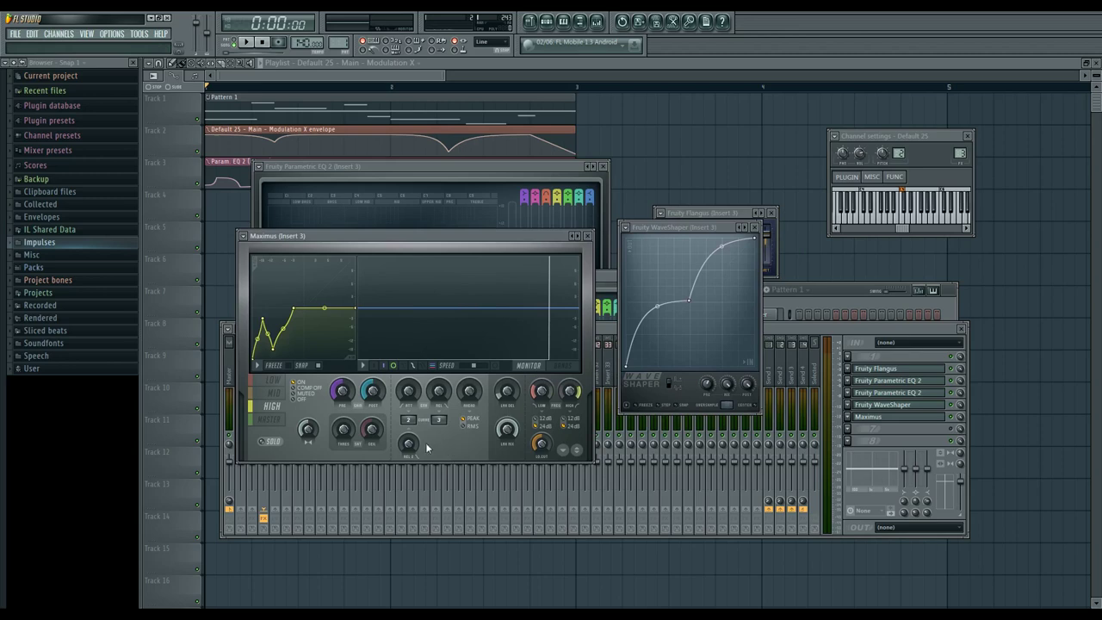
pyautogui.press('space')
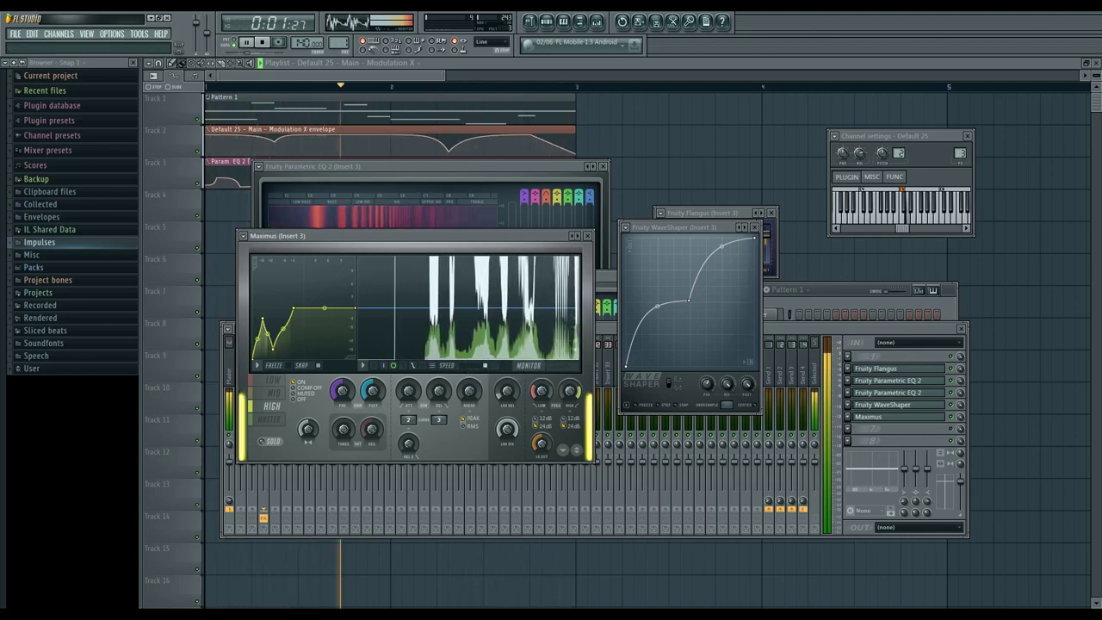
pyautogui.press('space')
# Lower the Maximus high band to -15.6dB, check MASTER and MID bands, then replay with the mixer in front
pyautogui.click(582, 384)
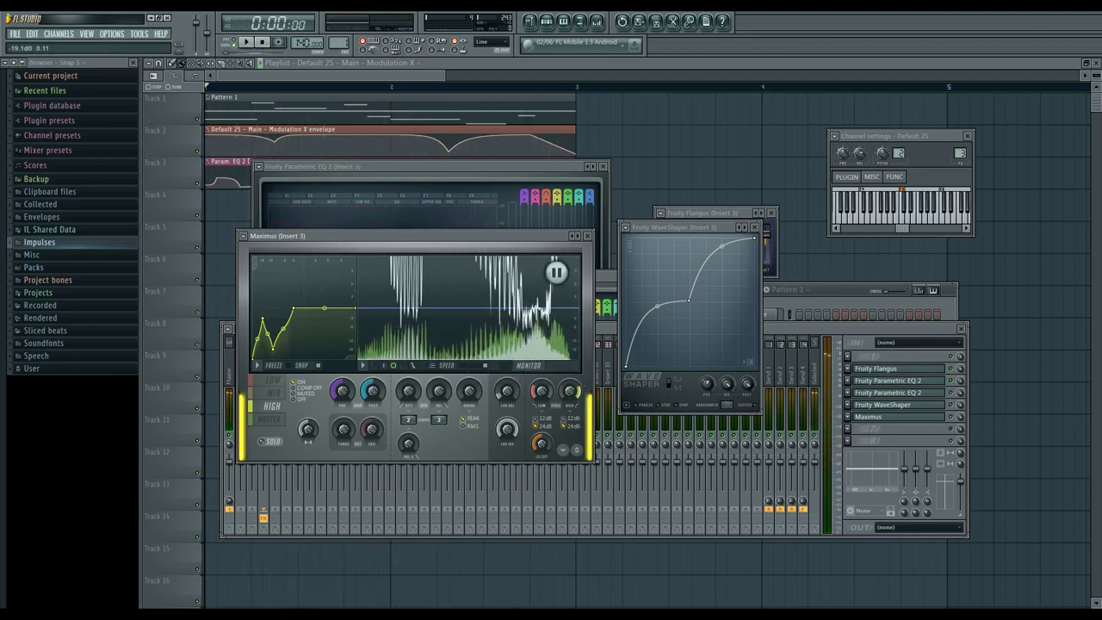
pyautogui.moveTo(569, 392); pyautogui.dragTo(569, 387)
pyautogui.moveTo(569, 392); pyautogui.dragTo(569, 392)
pyautogui.click(269, 420)
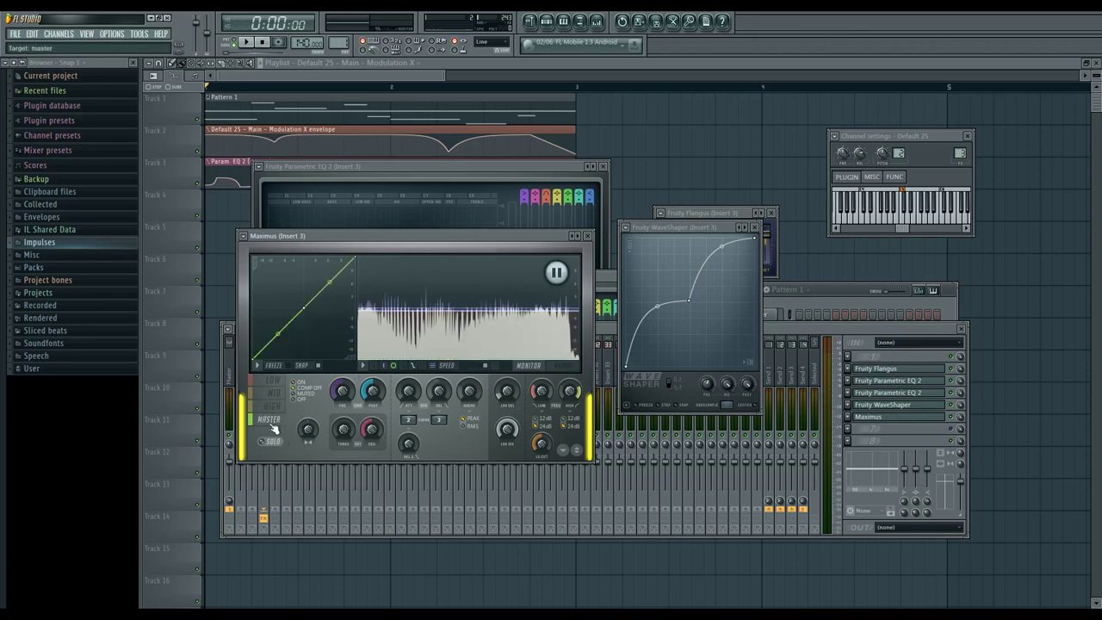
pyautogui.click(271, 405)
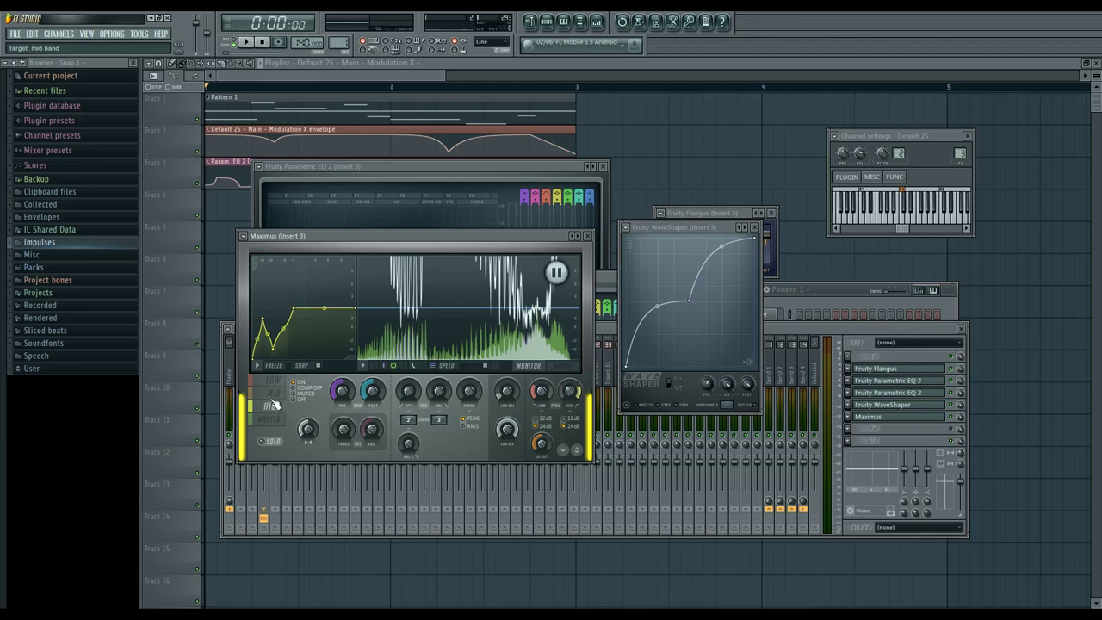
pyautogui.click(274, 394)
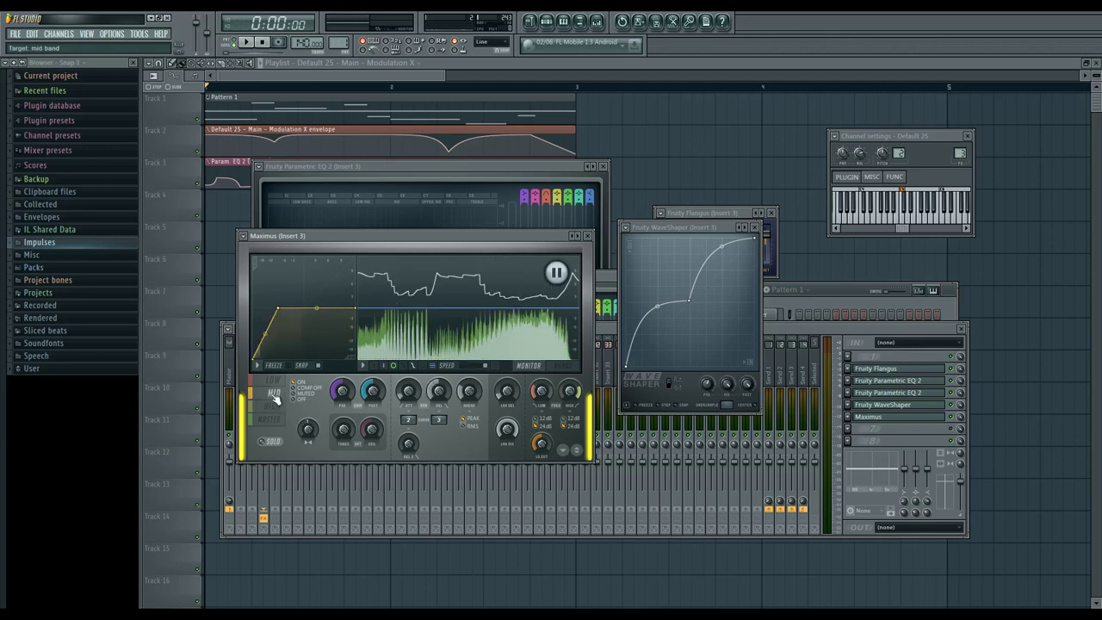
pyautogui.click(269, 420)
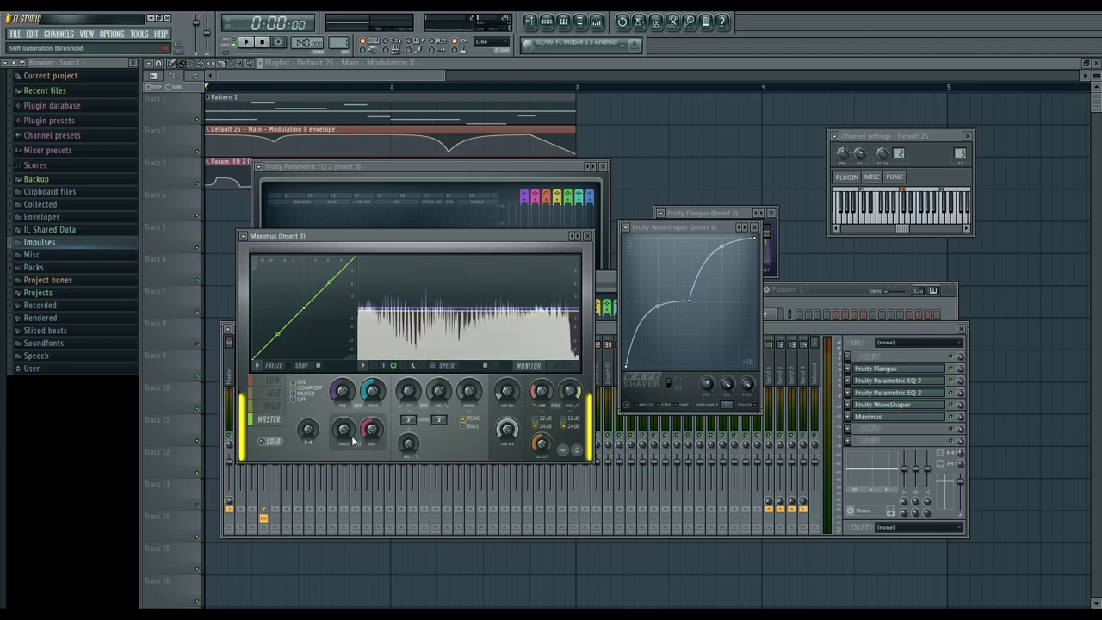
pyautogui.click(915, 437)
pyautogui.press('space')
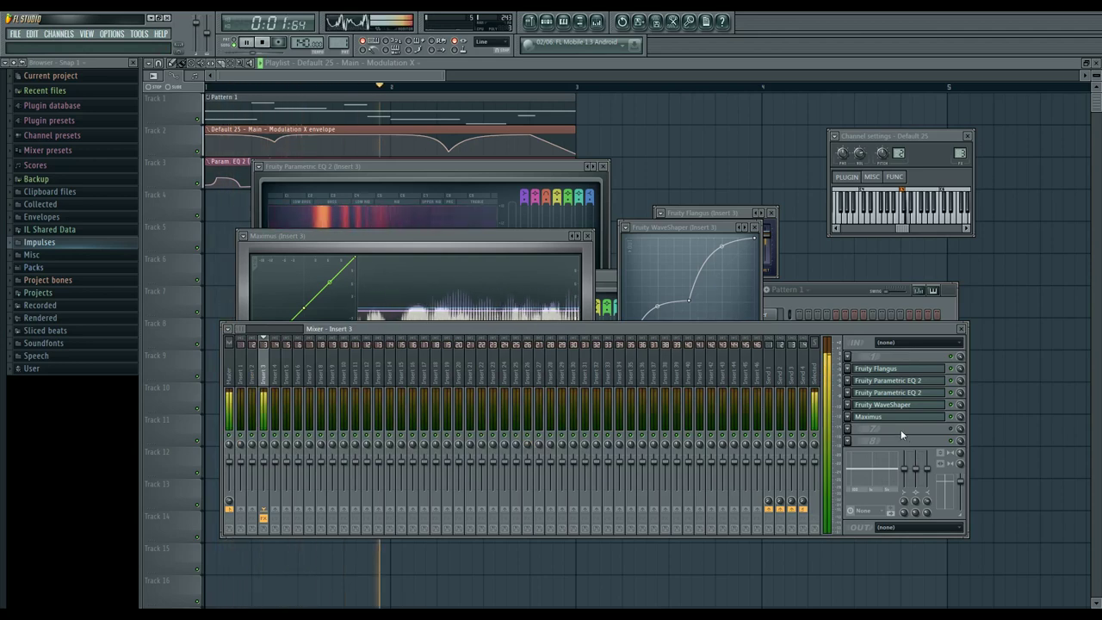
# Bring the first Parametric EQ 2 to the front, stop playback, and lower it so the band 3 frequency envelope shows
pyautogui.click(519, 166)
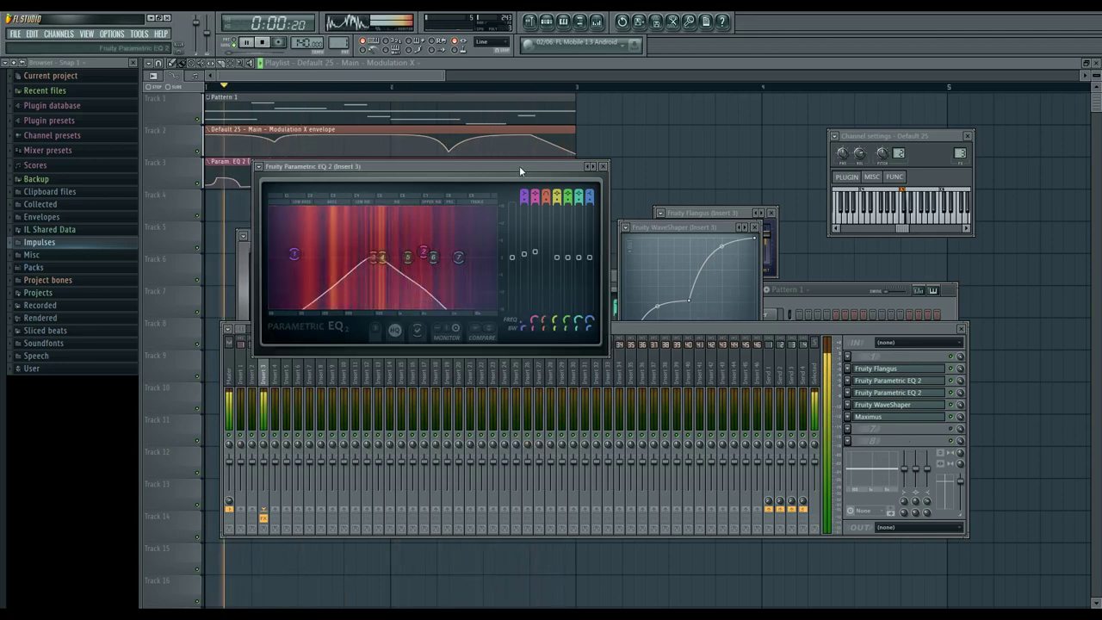
pyautogui.press('space')
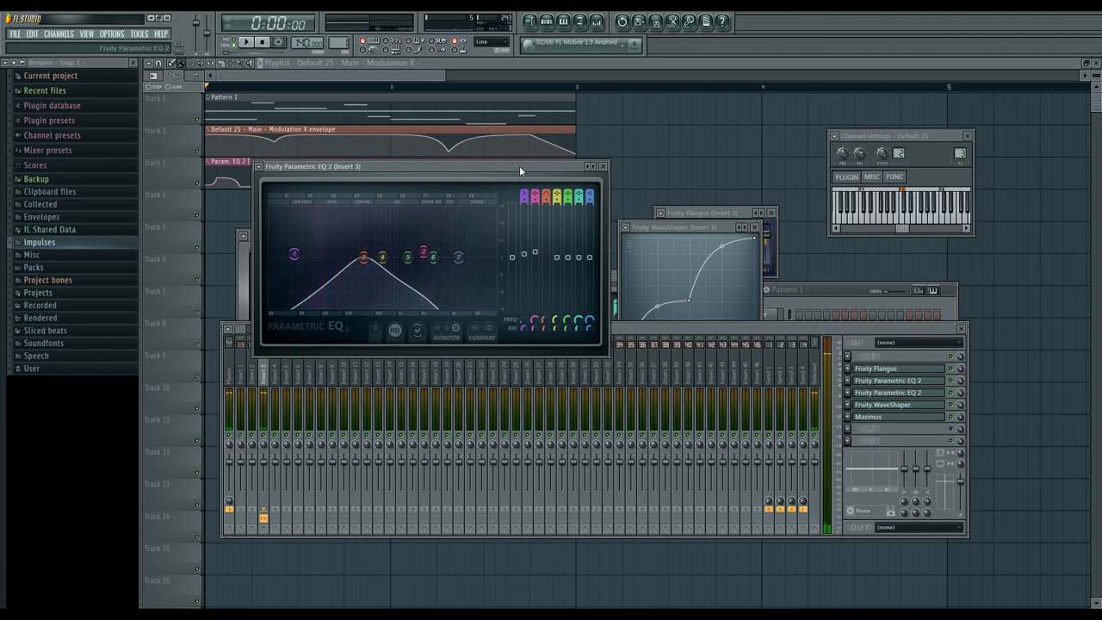
pyautogui.moveTo(520, 166); pyautogui.dragTo(518, 212)
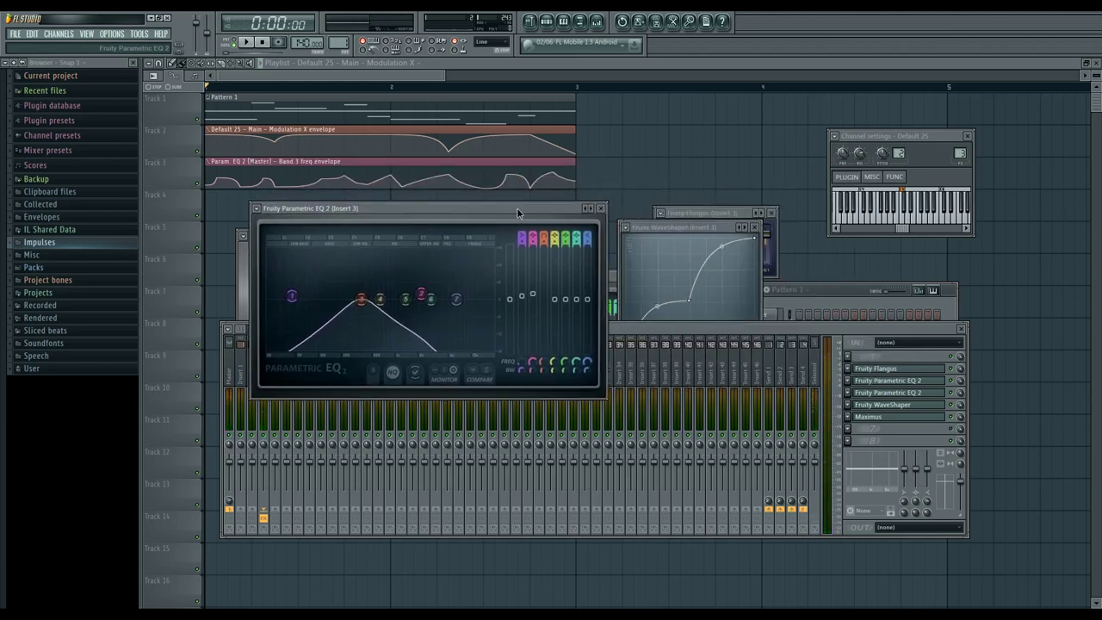